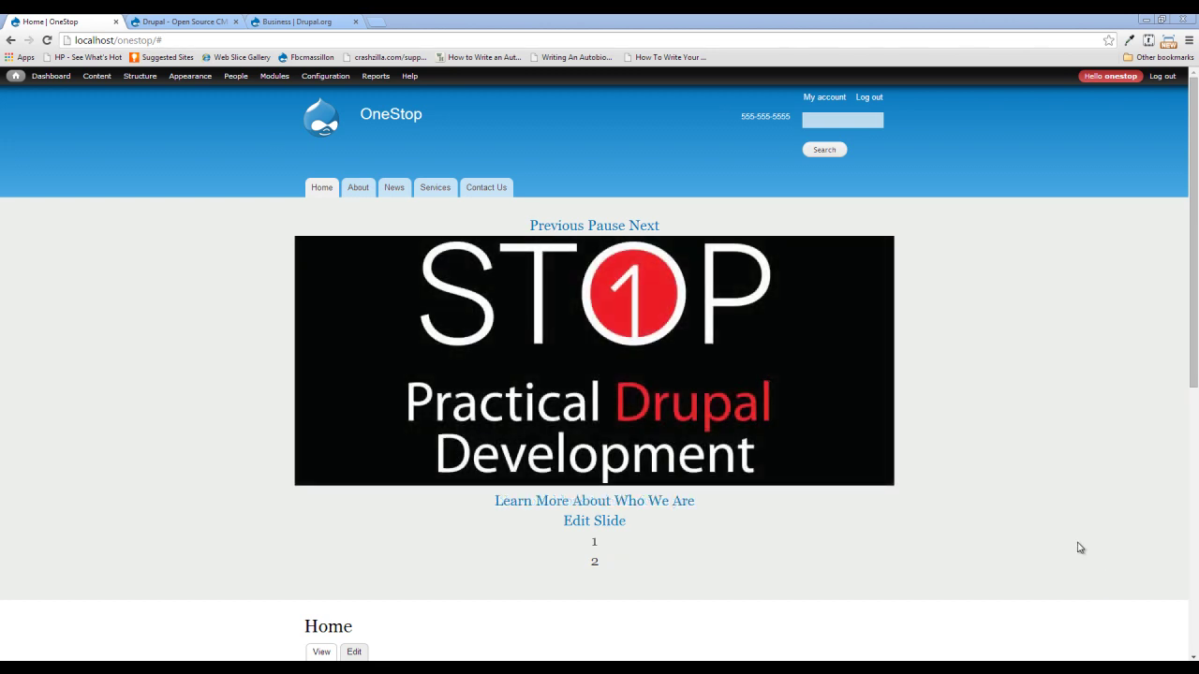
- Search Drupal.org for themes, limit core compatibility to 7.x, and browse the results as far as the Business theme
click(174, 22)
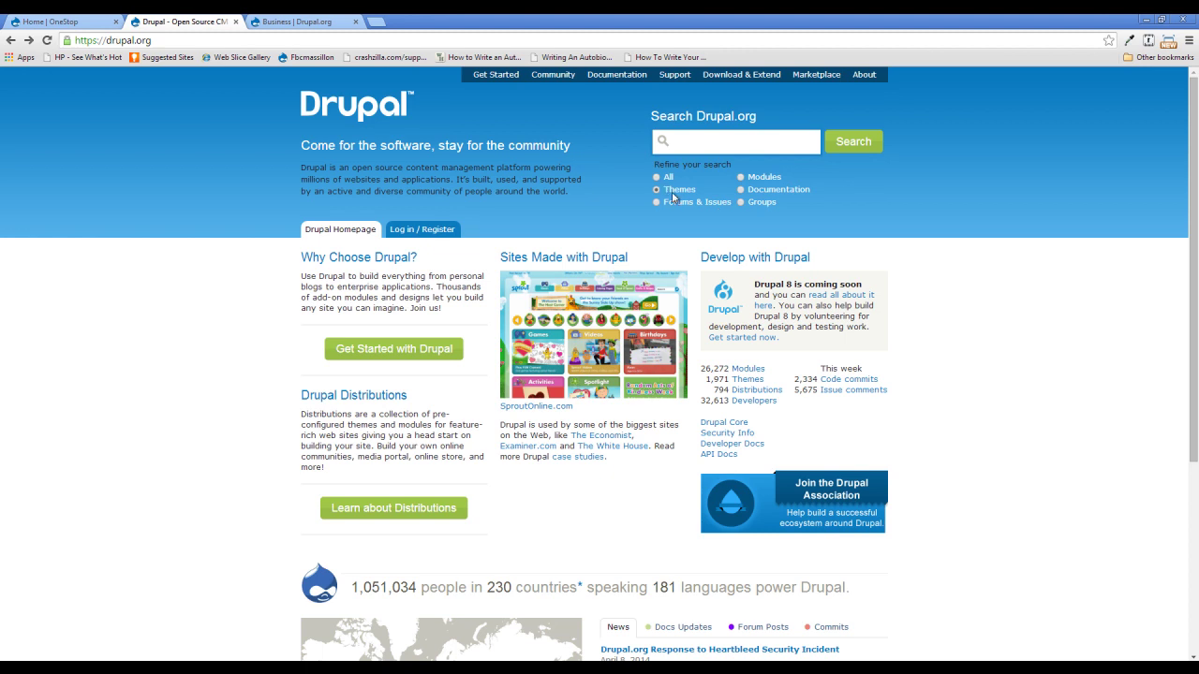
click(871, 141)
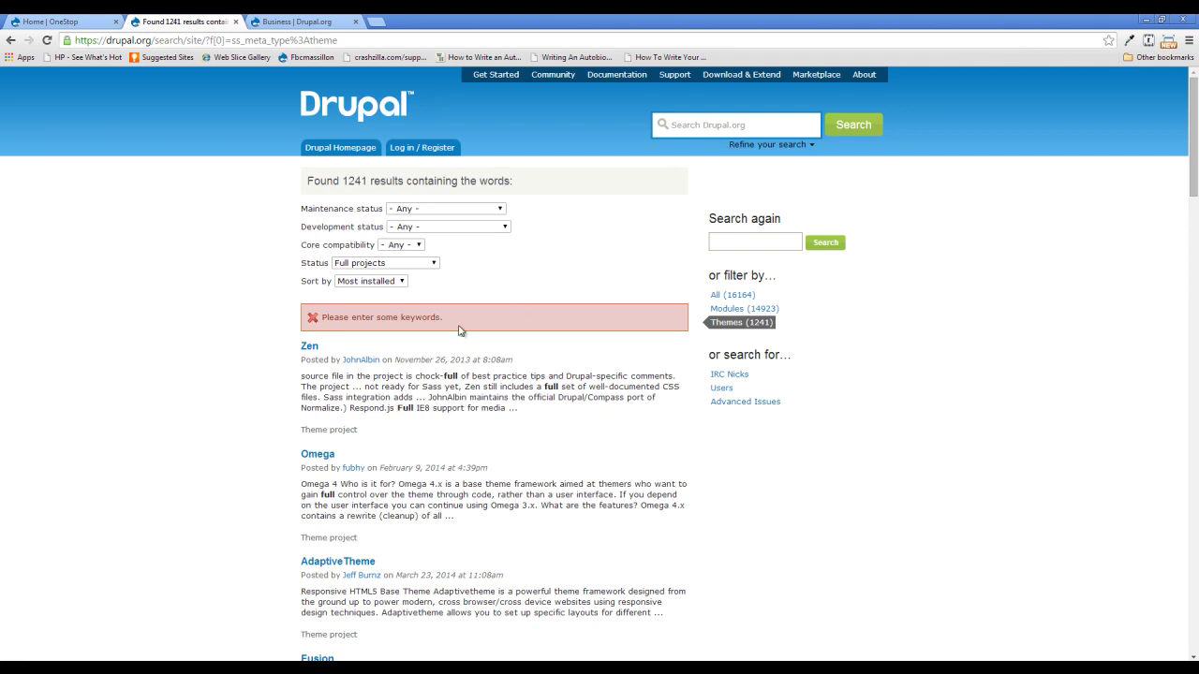
click(412, 246)
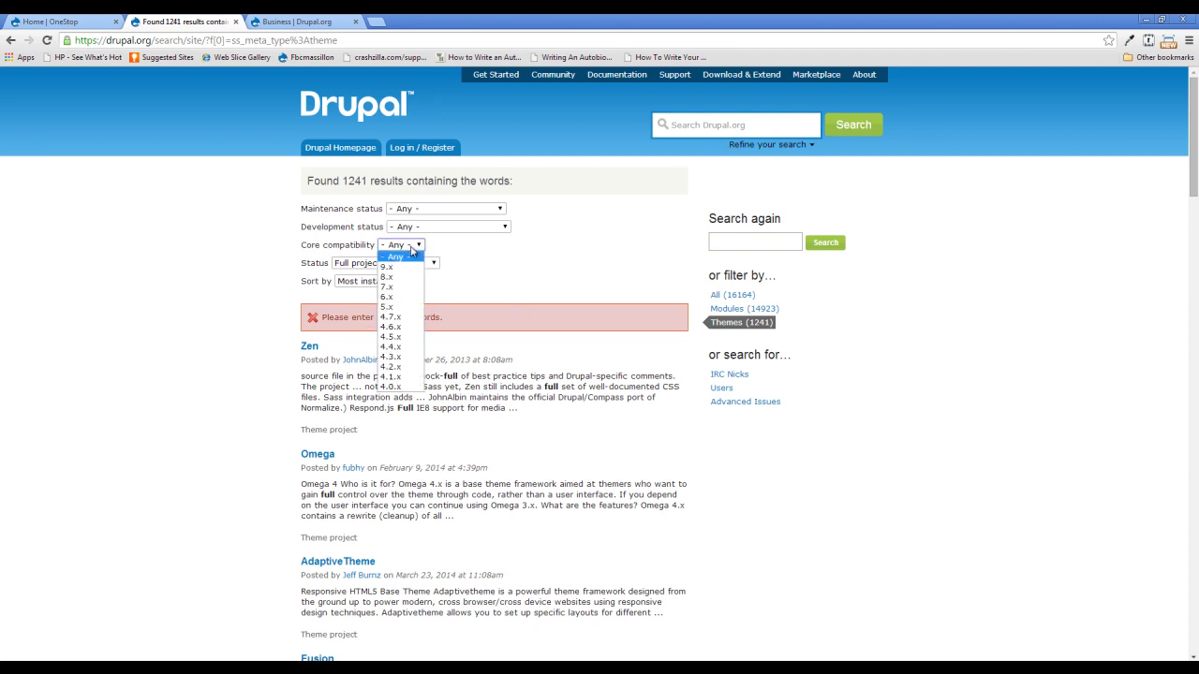
click(400, 286)
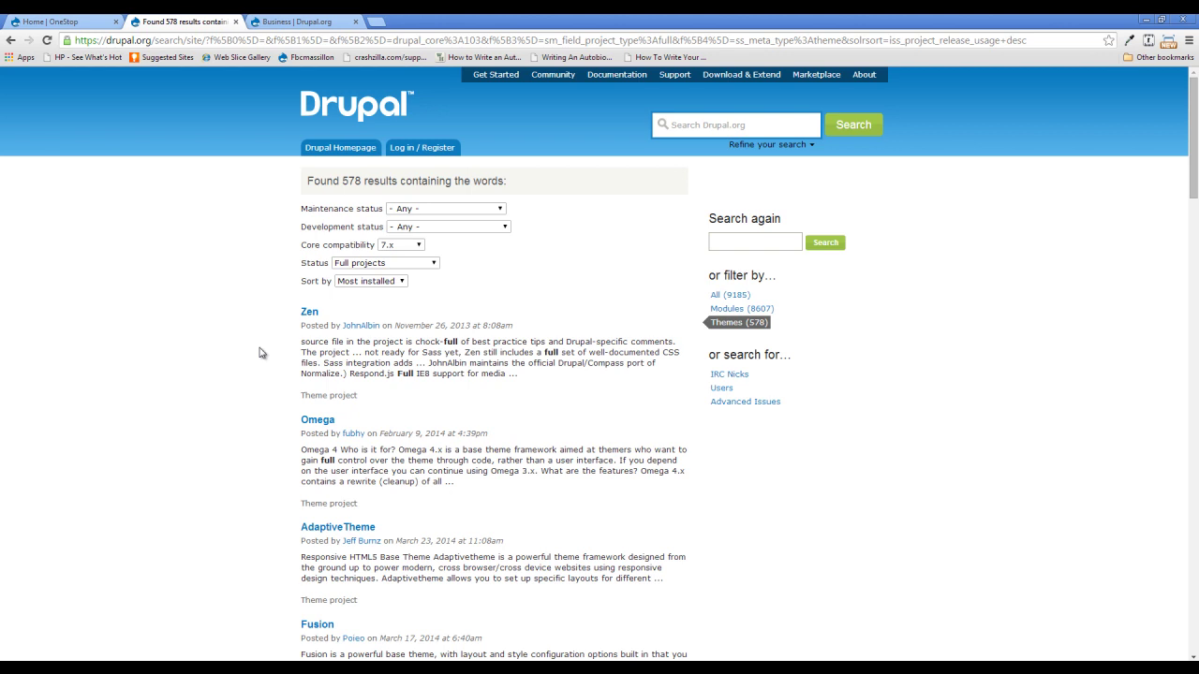
scroll(266, 326, down, 6)
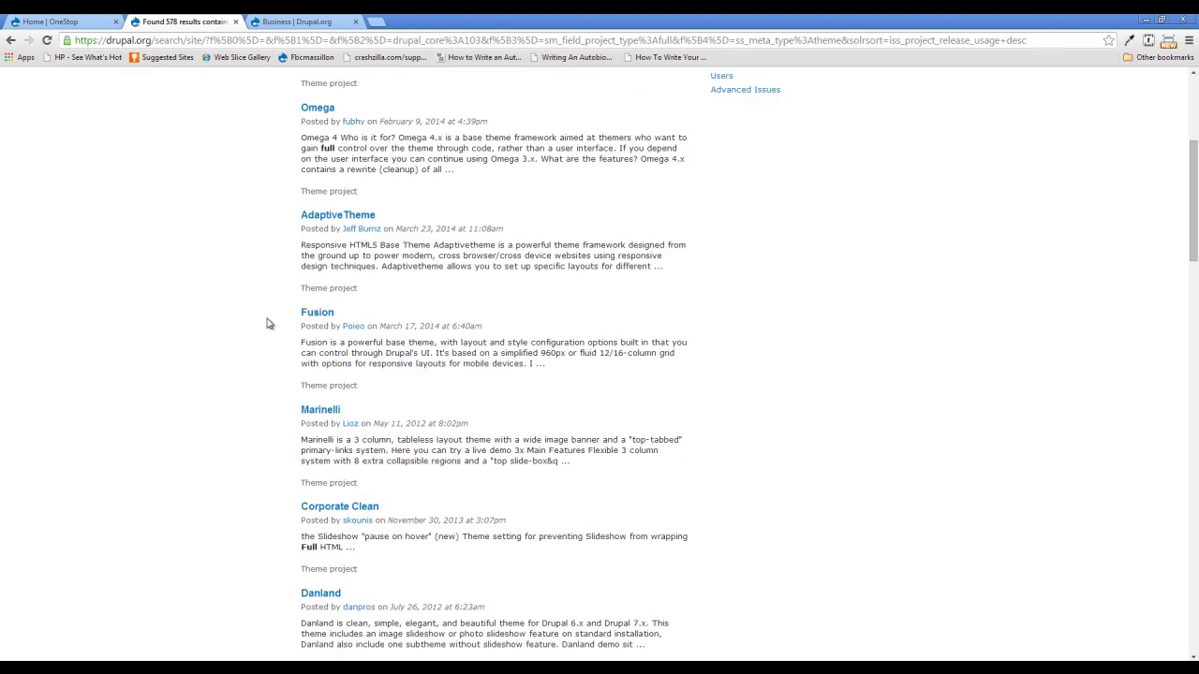
scroll(267, 326, down, 1)
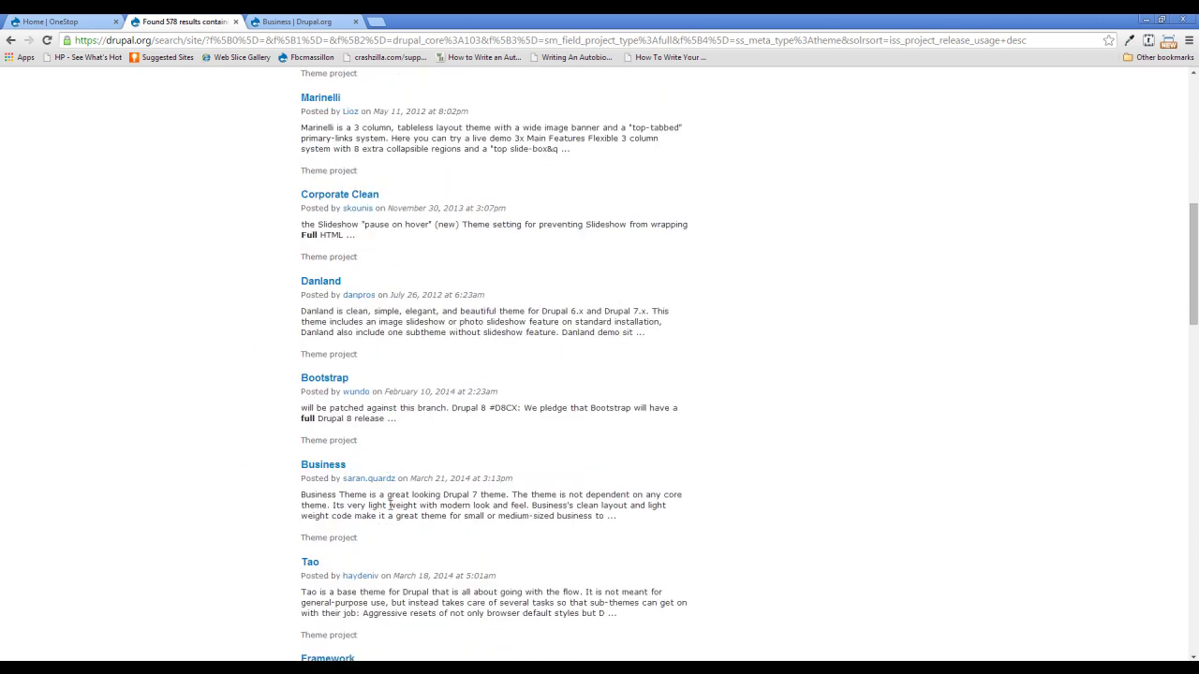
- Open the Business theme's project page, examine its preview image at full size, and return to the project page
click(295, 24)
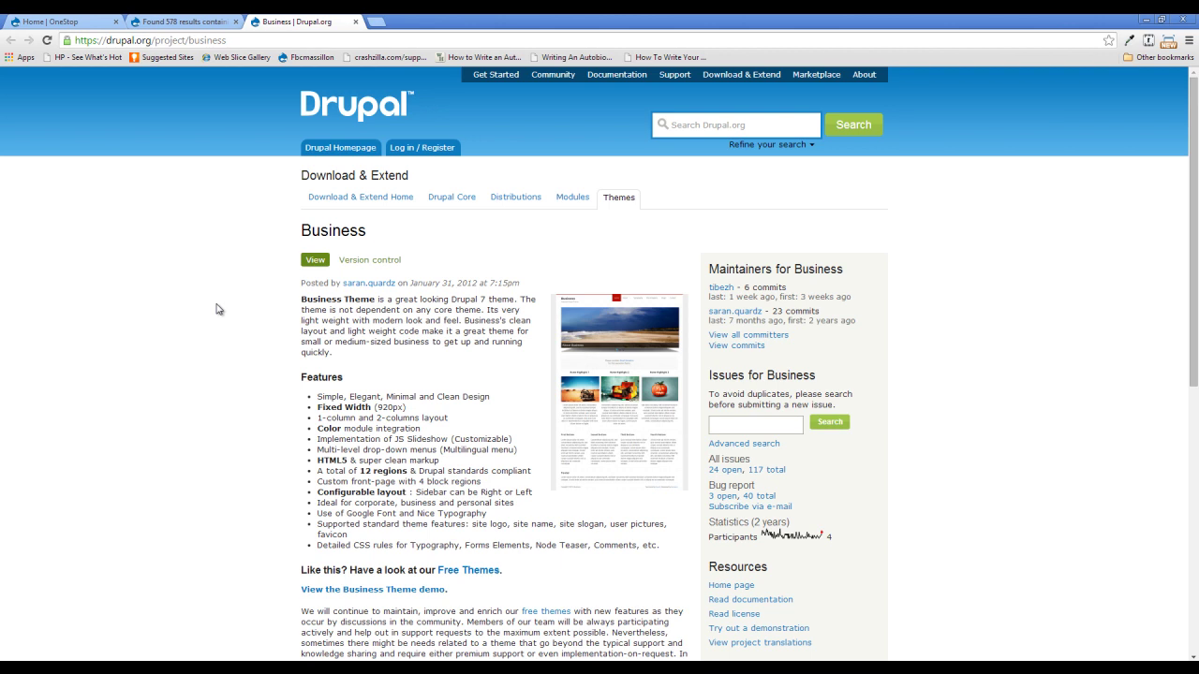
click(569, 354)
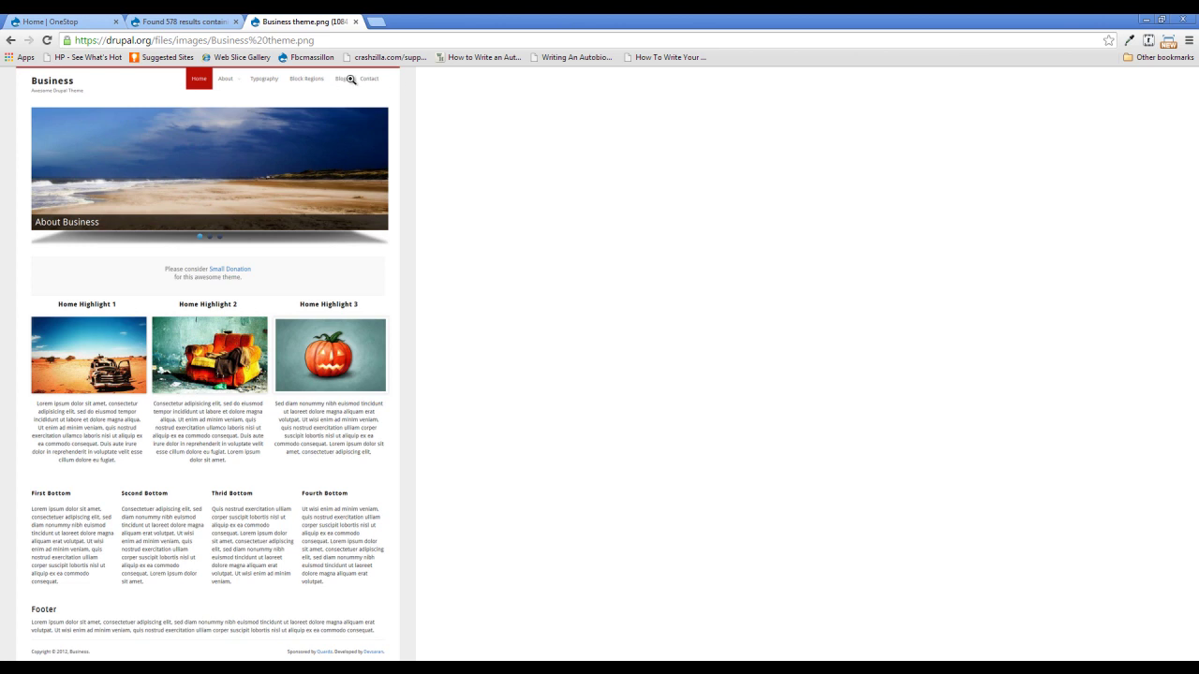
click(278, 84)
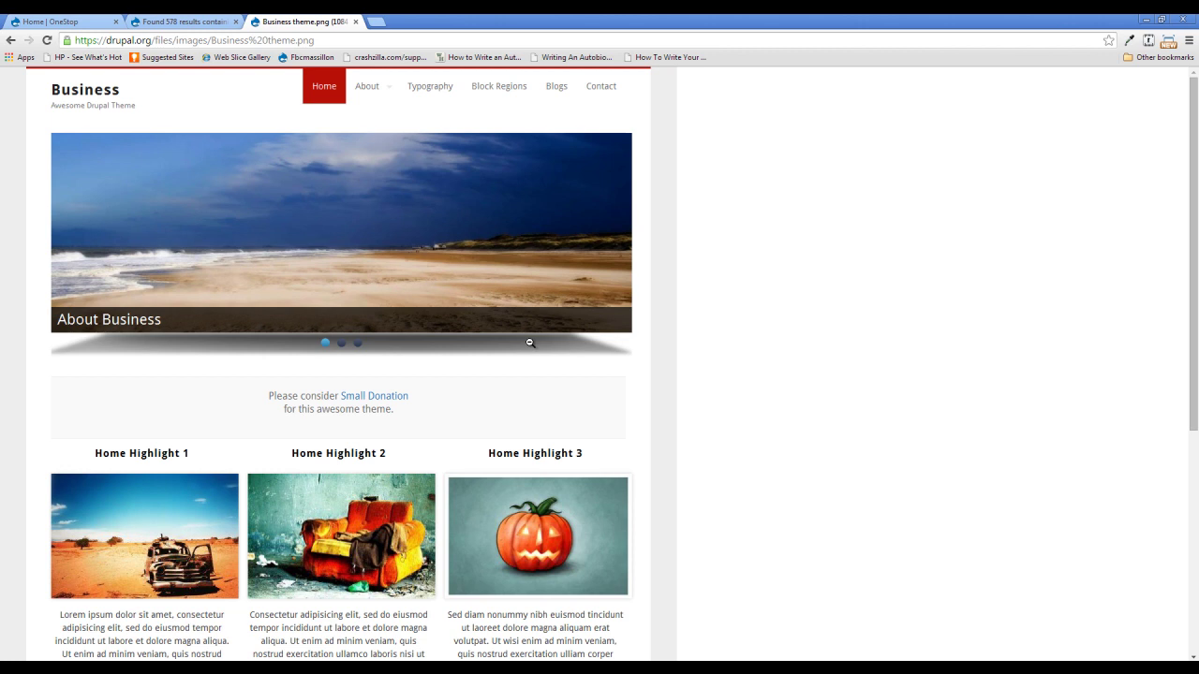
click(595, 382)
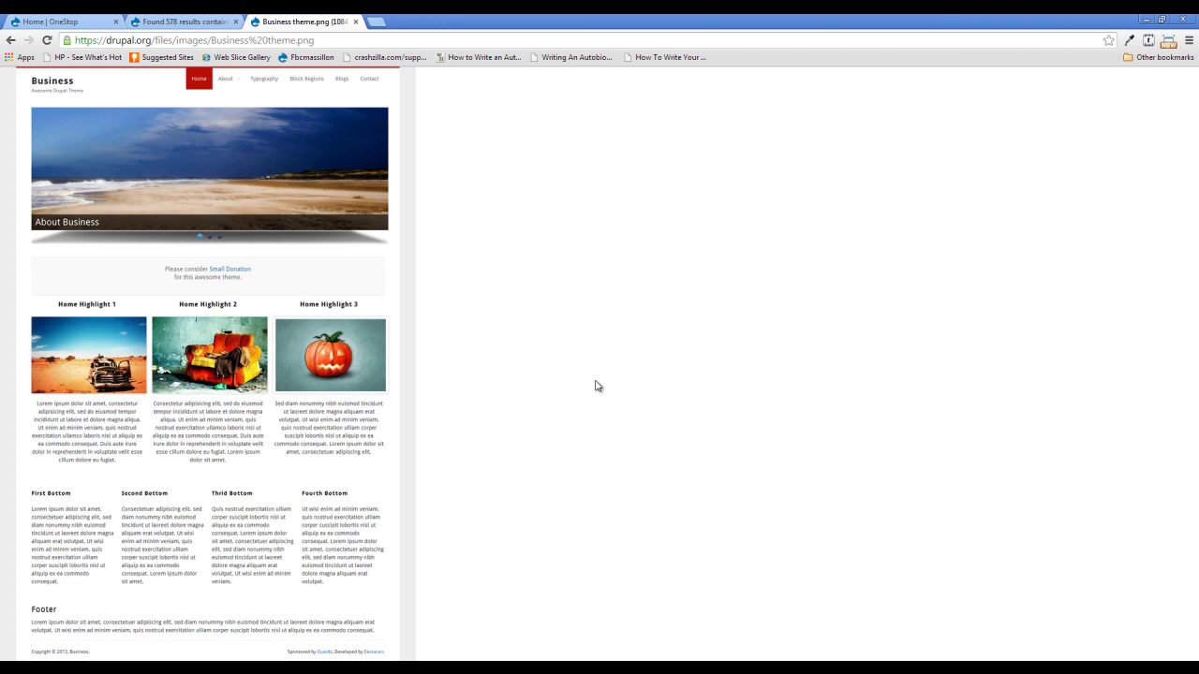
click(10, 40)
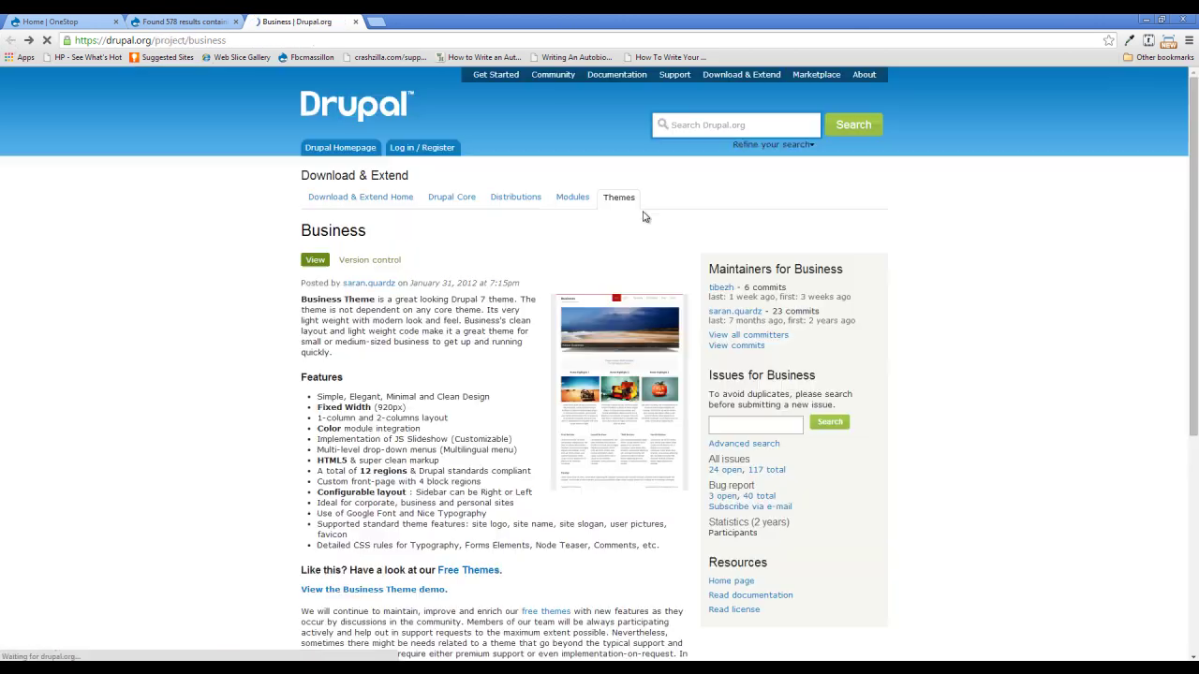
- Download the zip archive of the Business theme's recommended release 7.x-1.11
scroll(453, 370, down, 2)
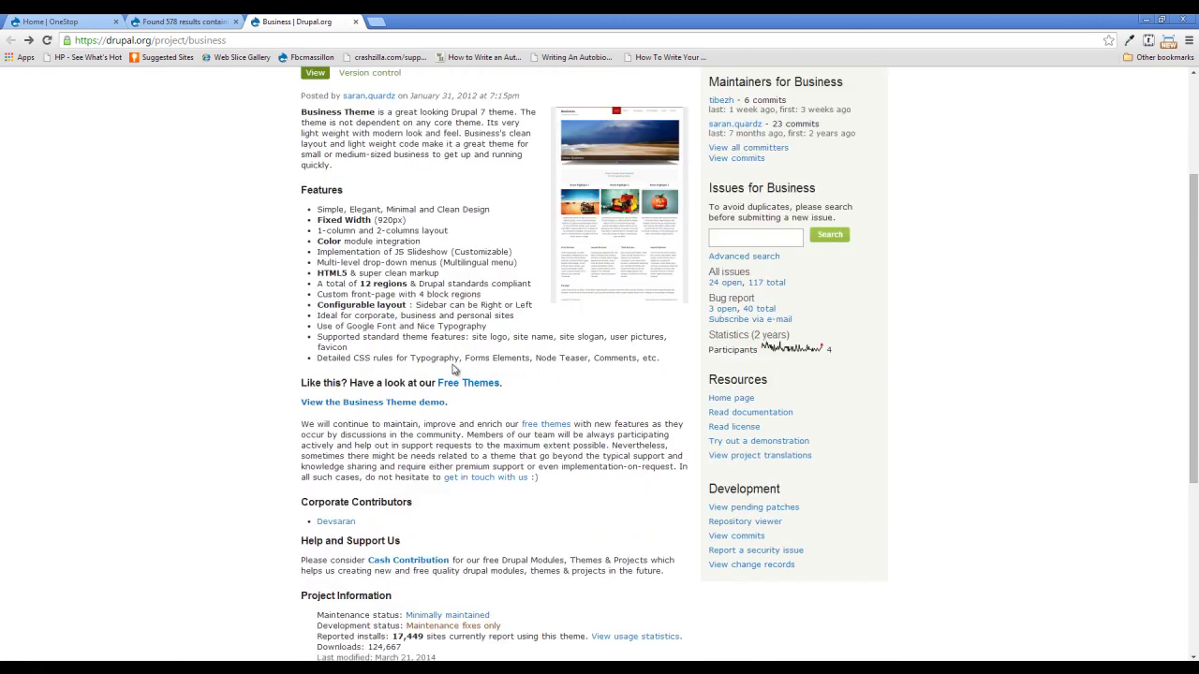
scroll(454, 370, down, 1)
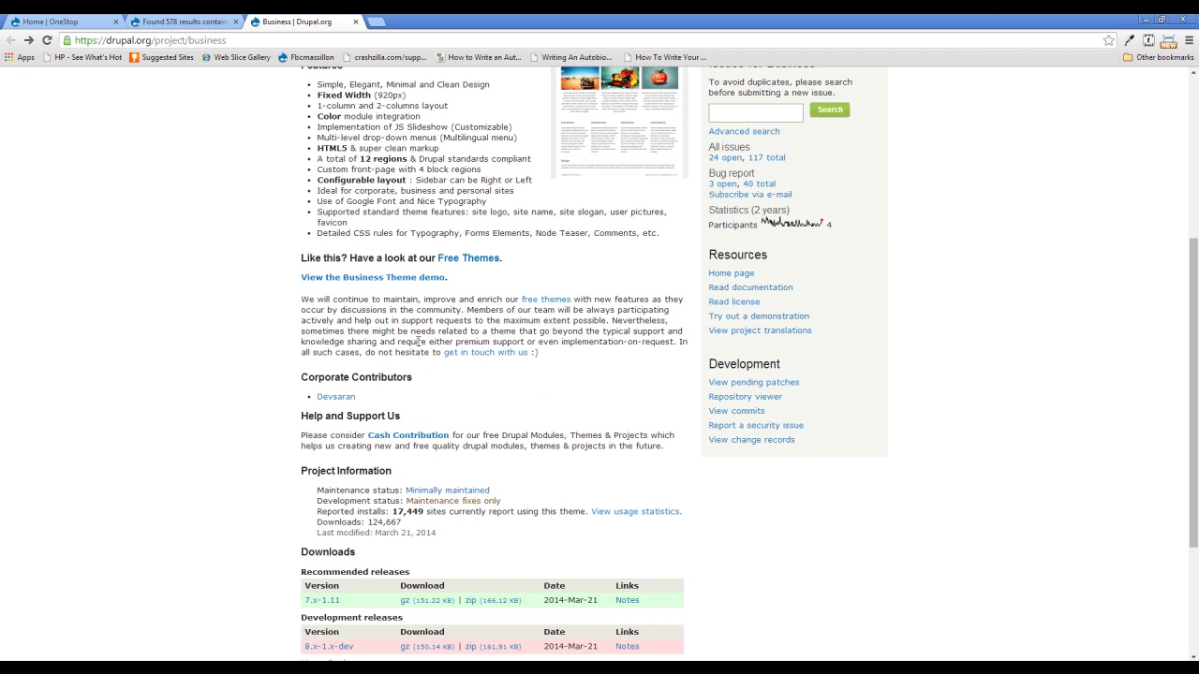
scroll(418, 339, up, 2)
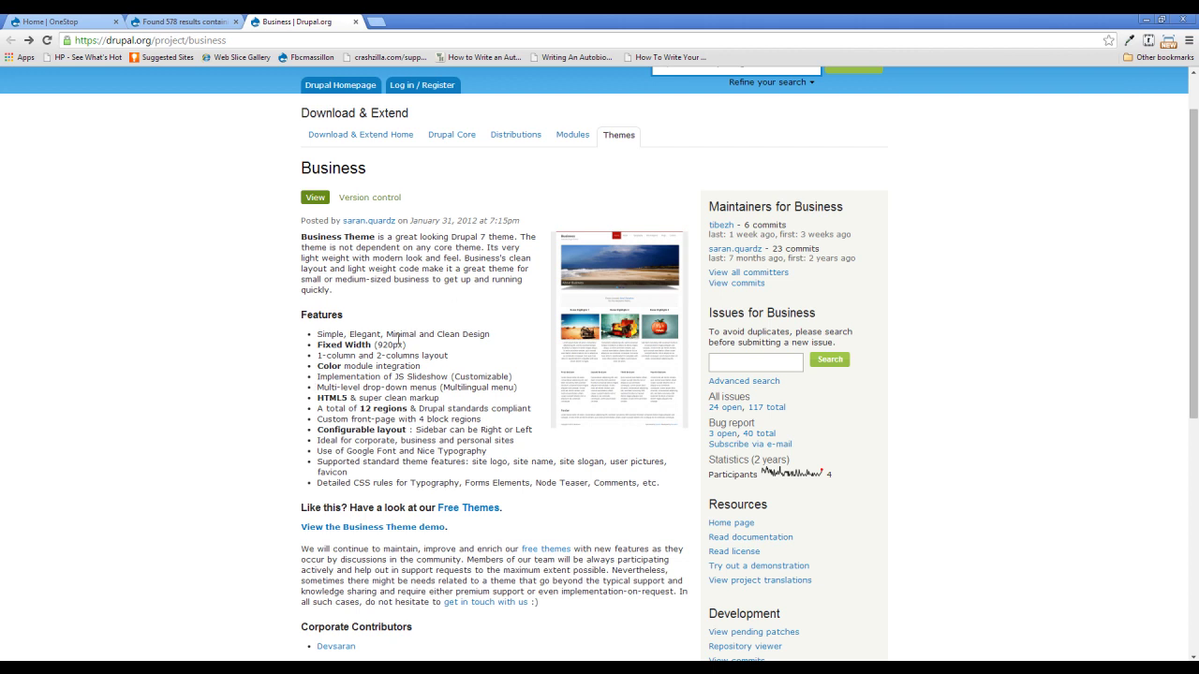
scroll(398, 339, down, 3)
scroll(398, 339, down, 2)
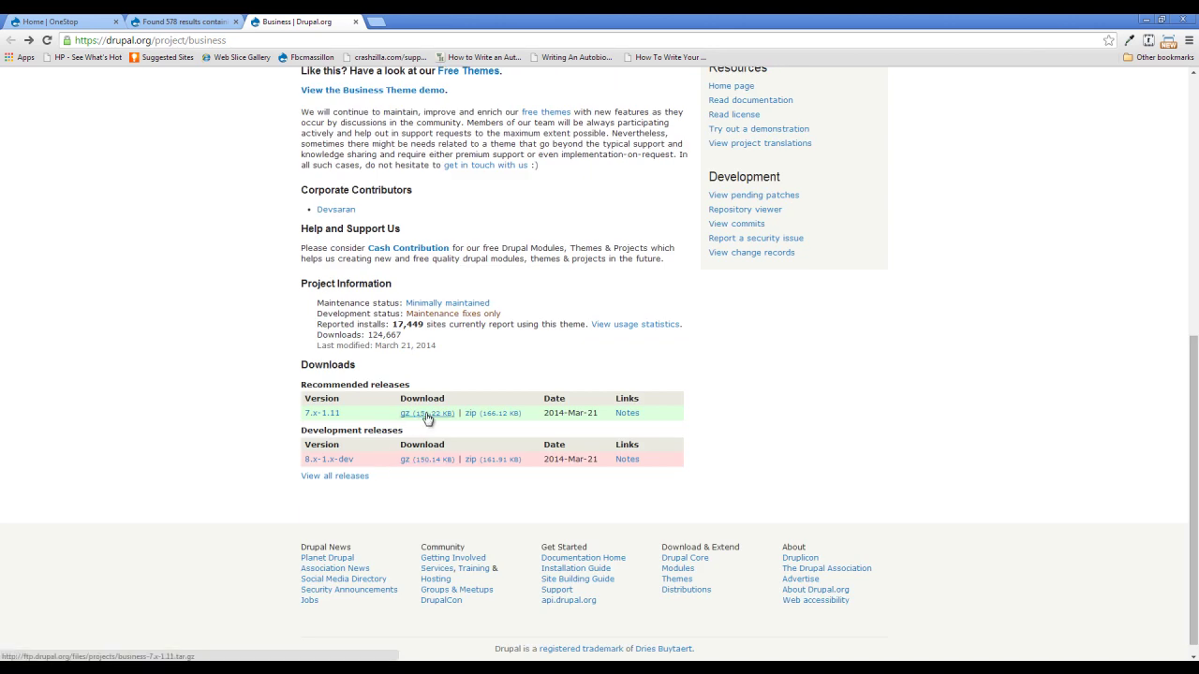
click(476, 416)
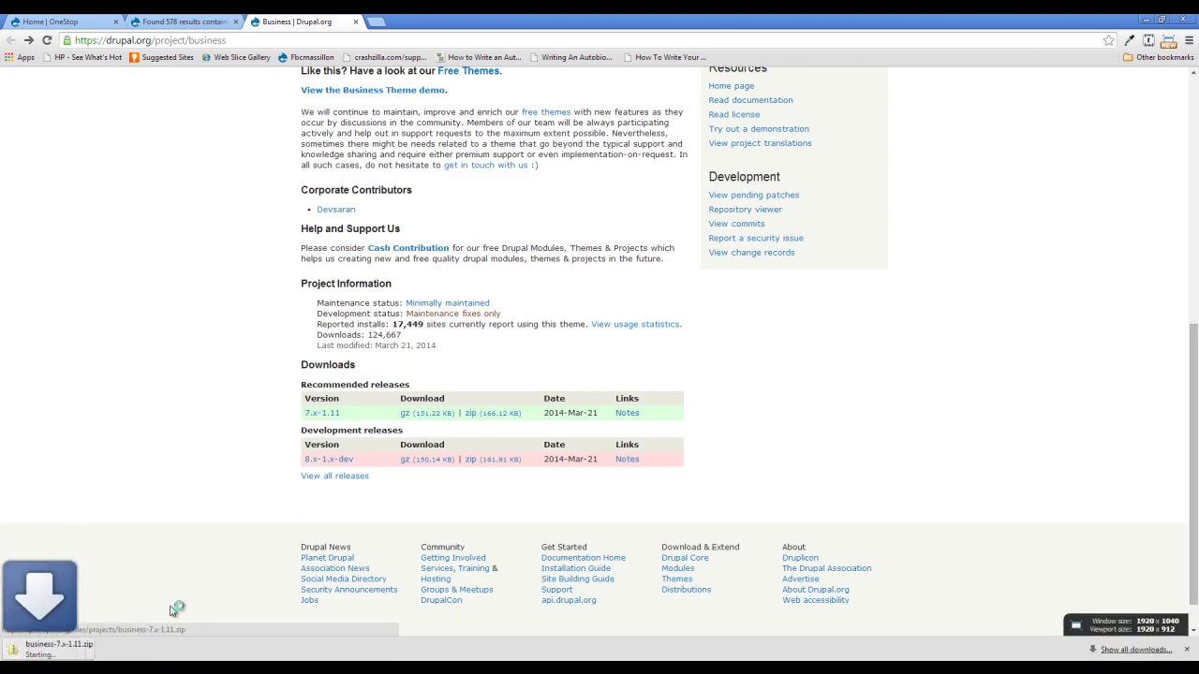
- Switch to Windows Explorer and extract the business-7.x-1.11 zip archive within the Downloads folder
key(super+e)
click(397, 174)
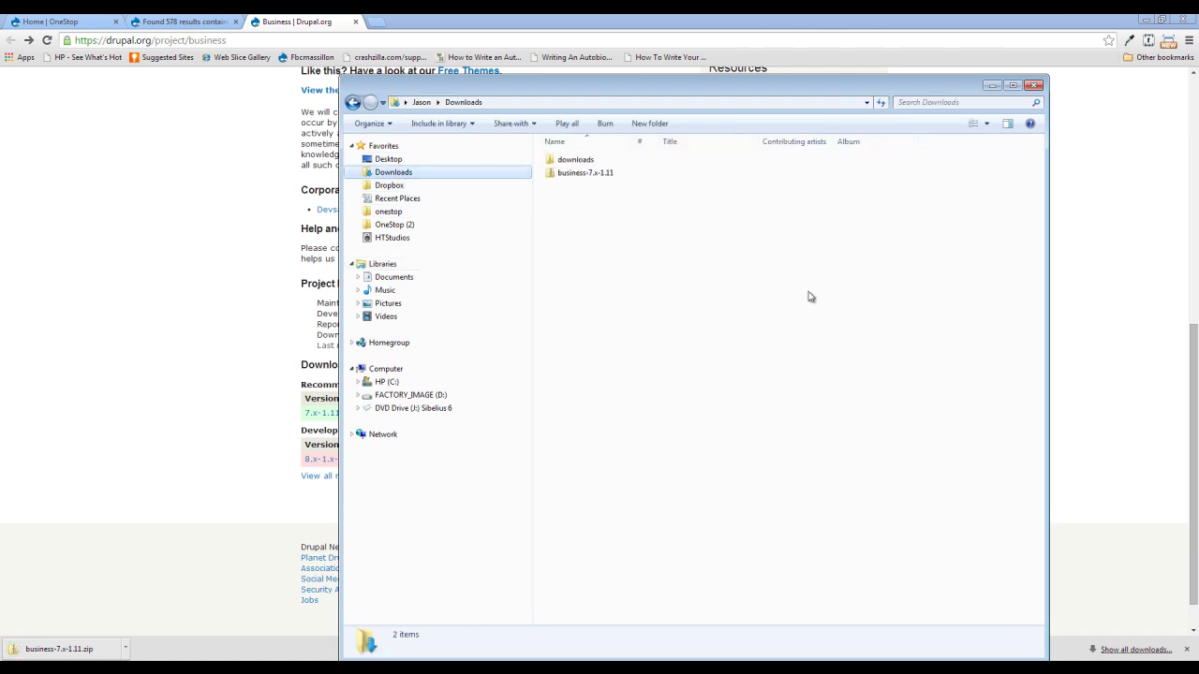
right_click(589, 178)
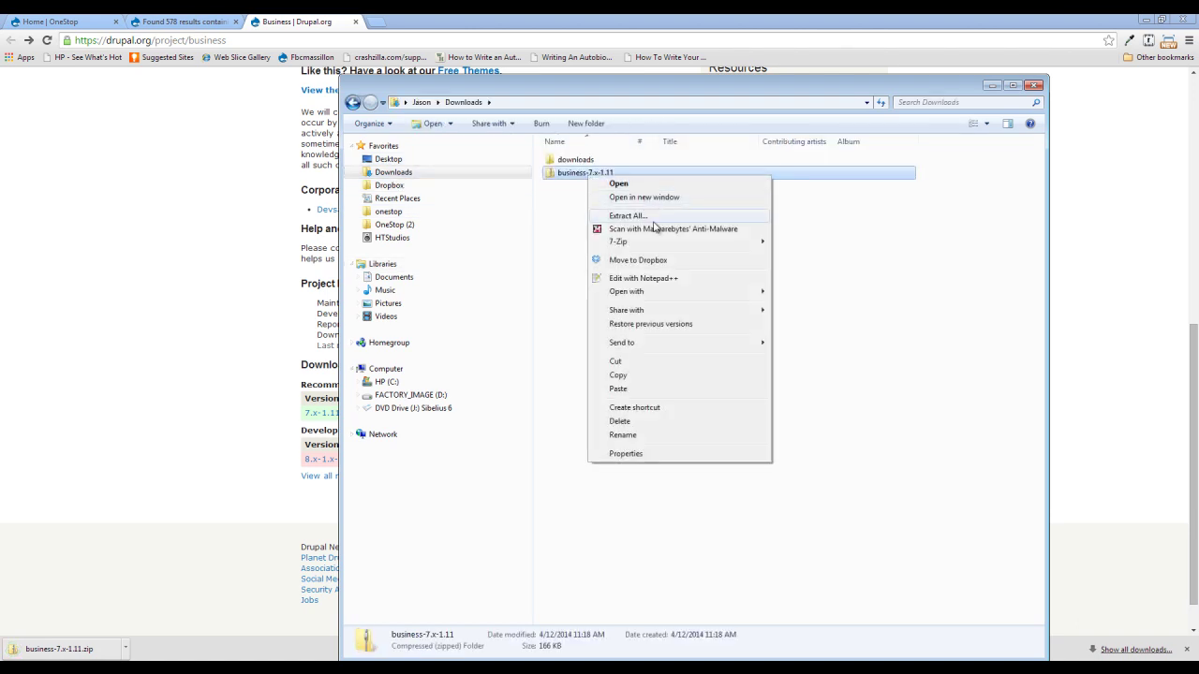
click(646, 218)
click(719, 464)
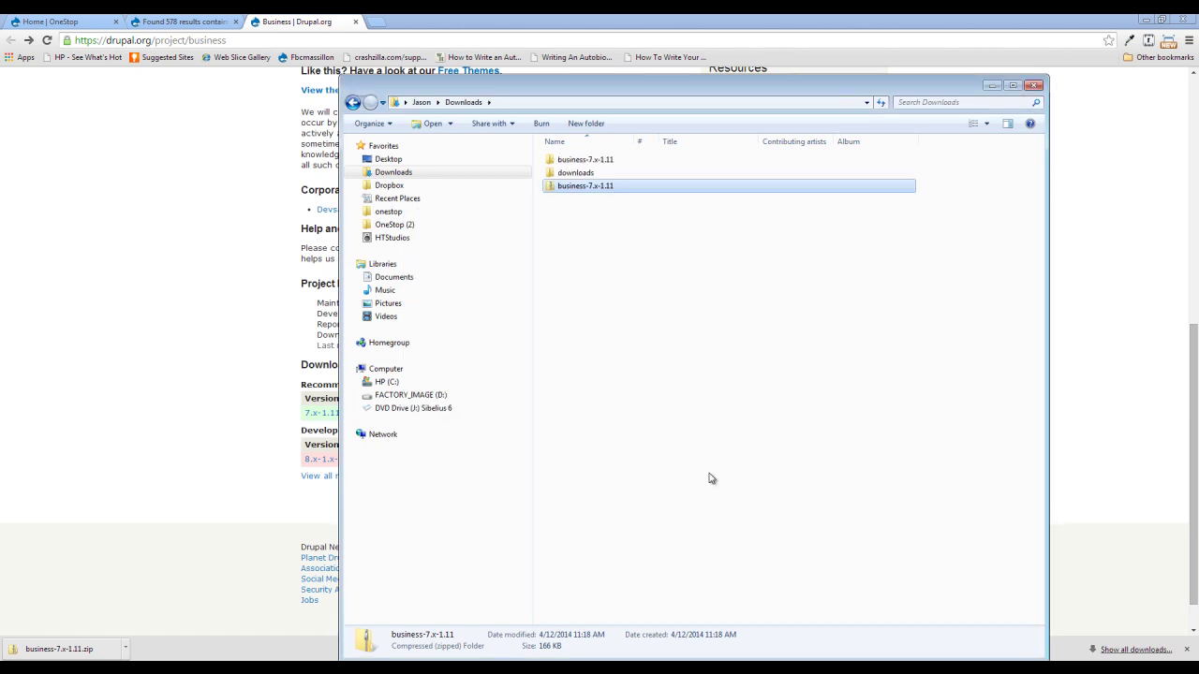
- Open a second Explorer window and arrange the two windows side by side, each filling half the screen
key(ctrl+n)
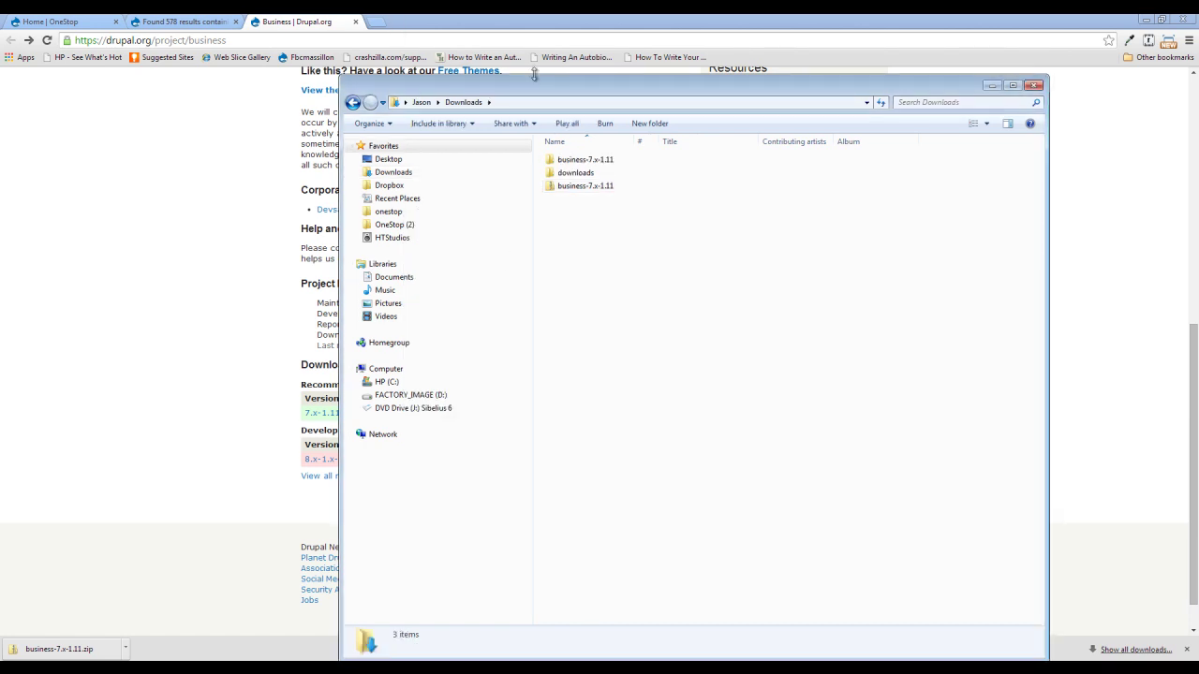
drag(516, 89, 2, 15)
drag(671, 86, 1196, 87)
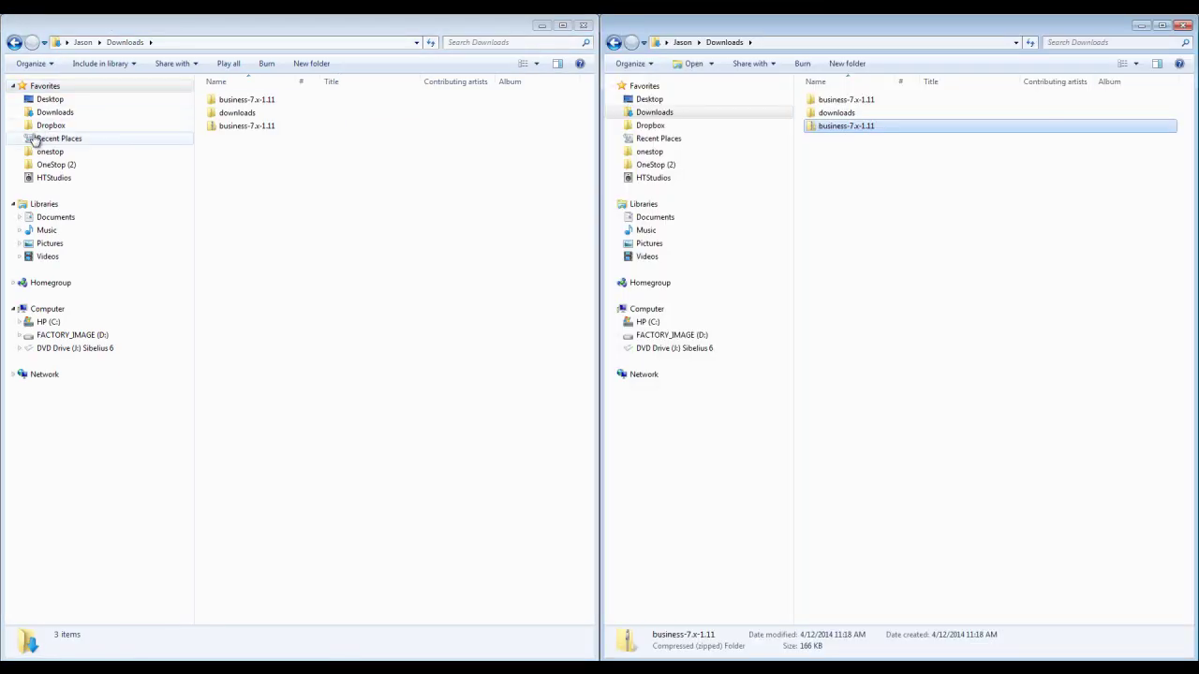
- Move the business folder from the extracted business-7.x-1.11 folder into the site's onestop/sites/all/themes folder
click(76, 154)
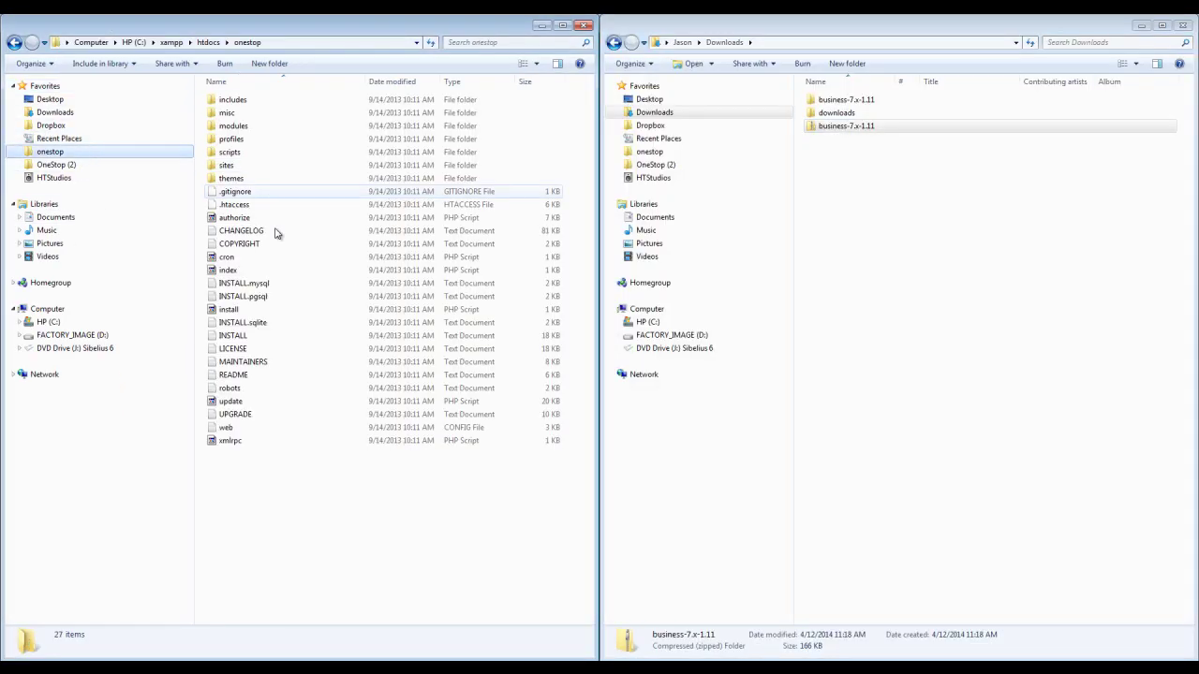
double_click(234, 165)
double_click(230, 101)
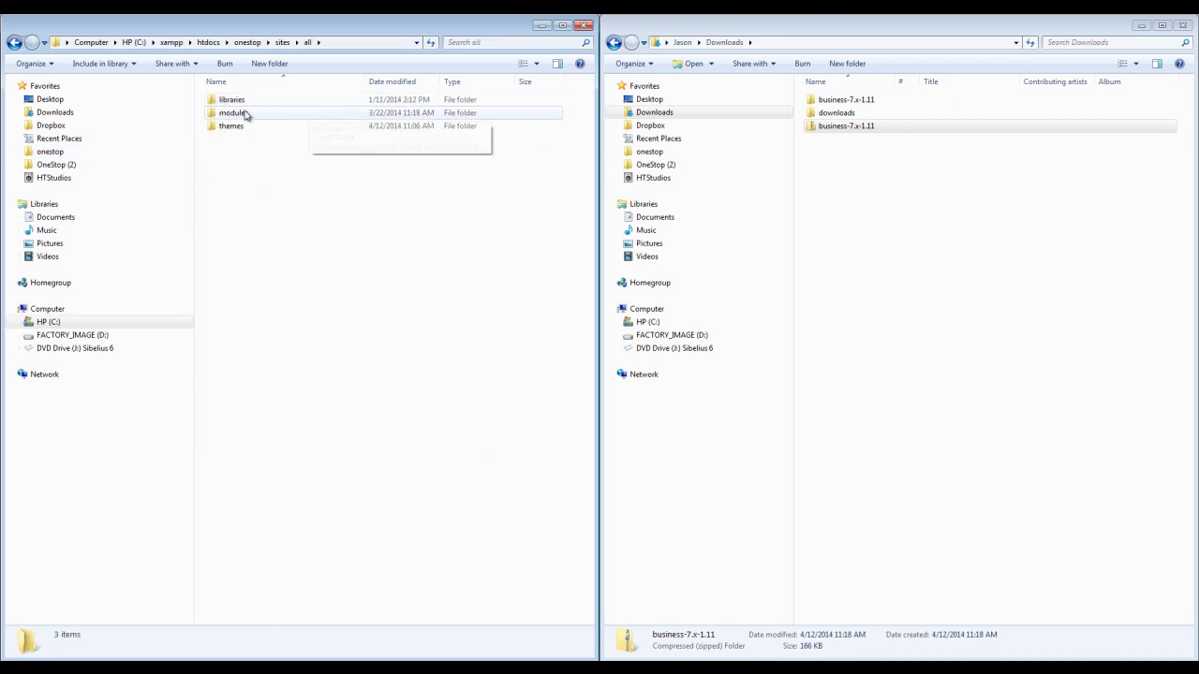
double_click(230, 127)
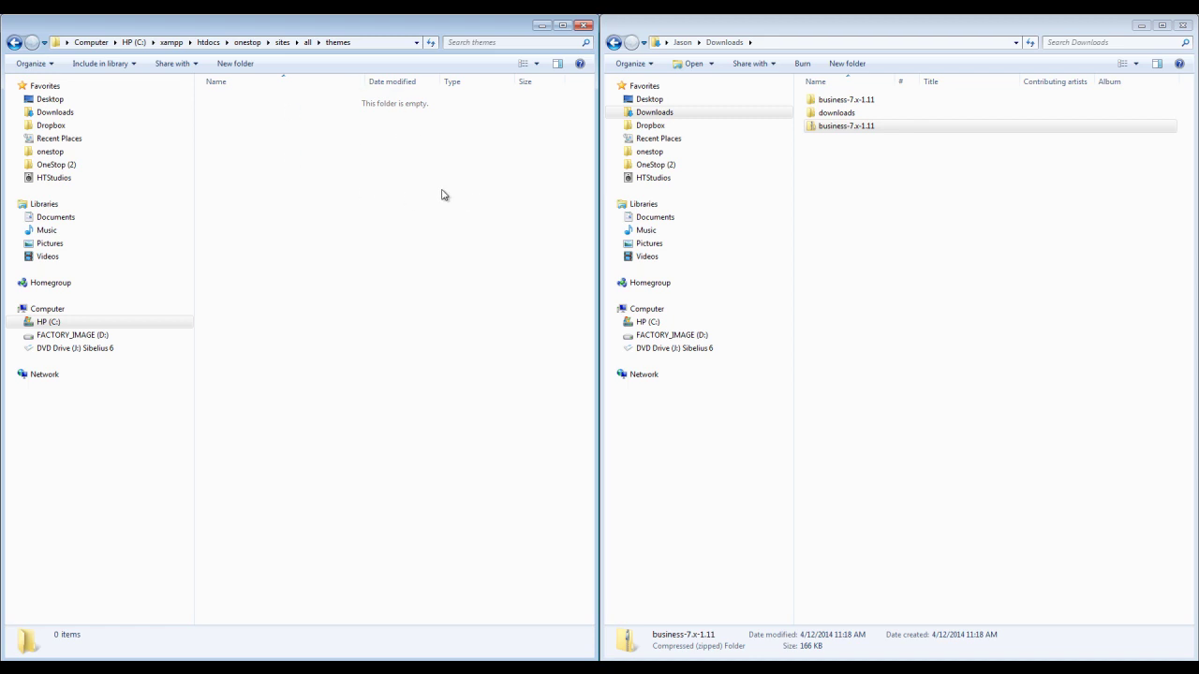
double_click(853, 101)
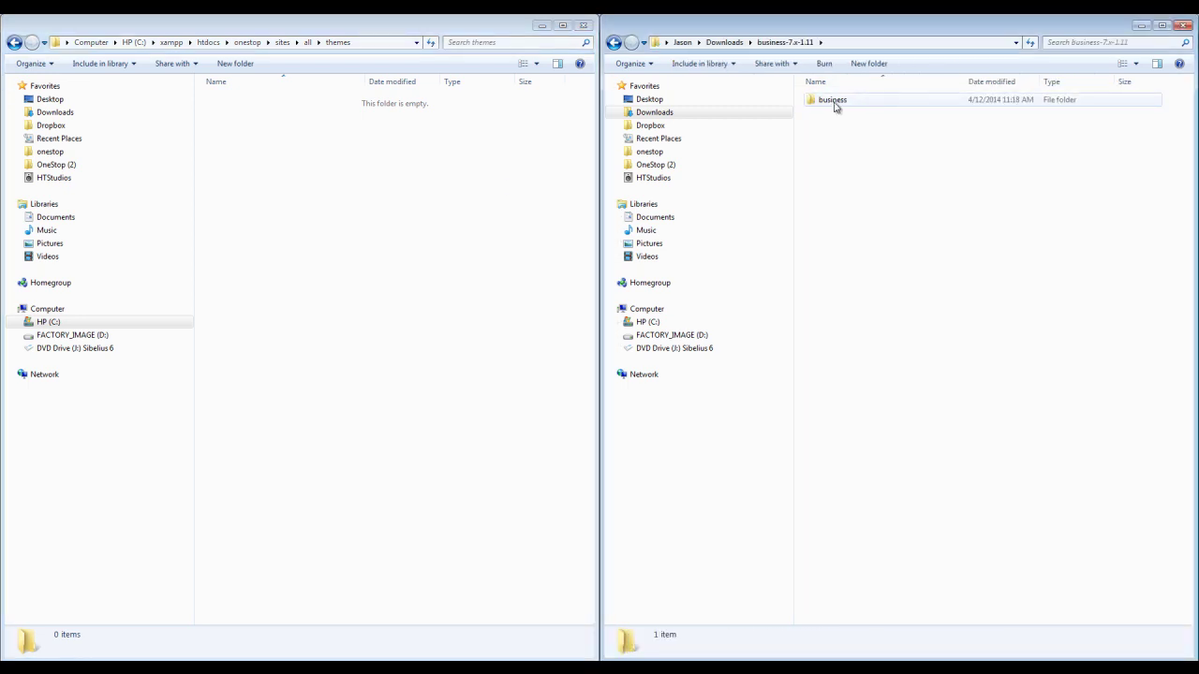
drag(845, 103, 339, 204)
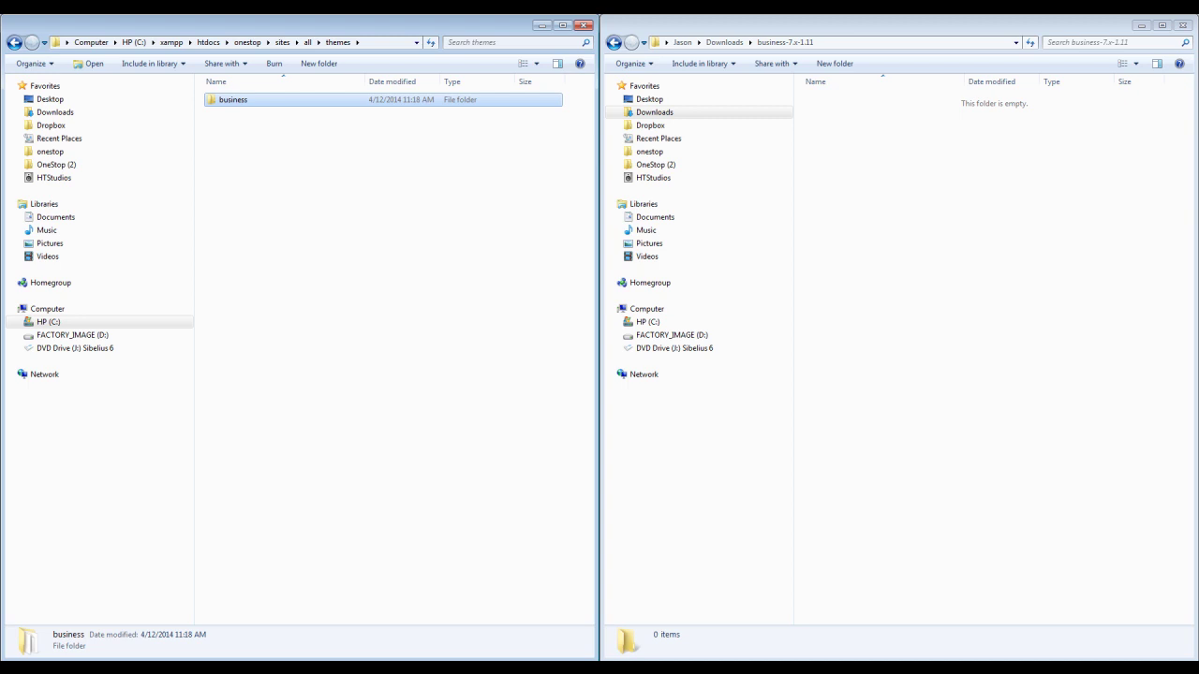
- Return to the OneStop site in the browser, then enable the Business 7.x-1.11 theme and set it as default
key(alt+Tab)
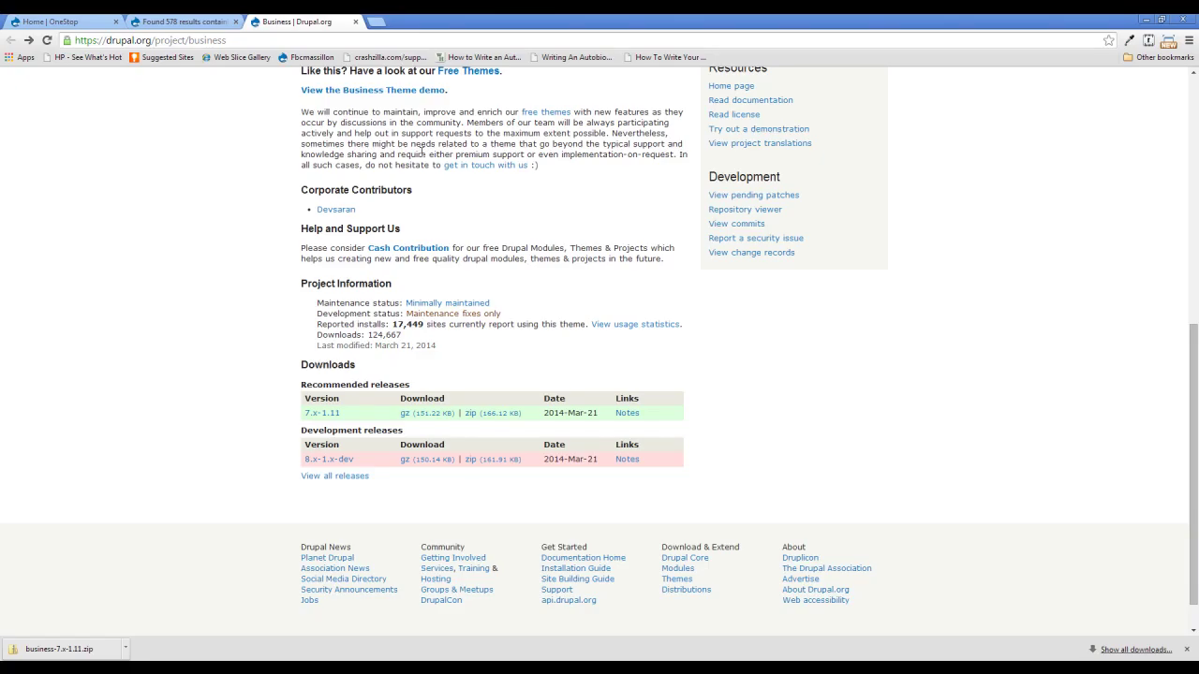
click(44, 22)
click(189, 78)
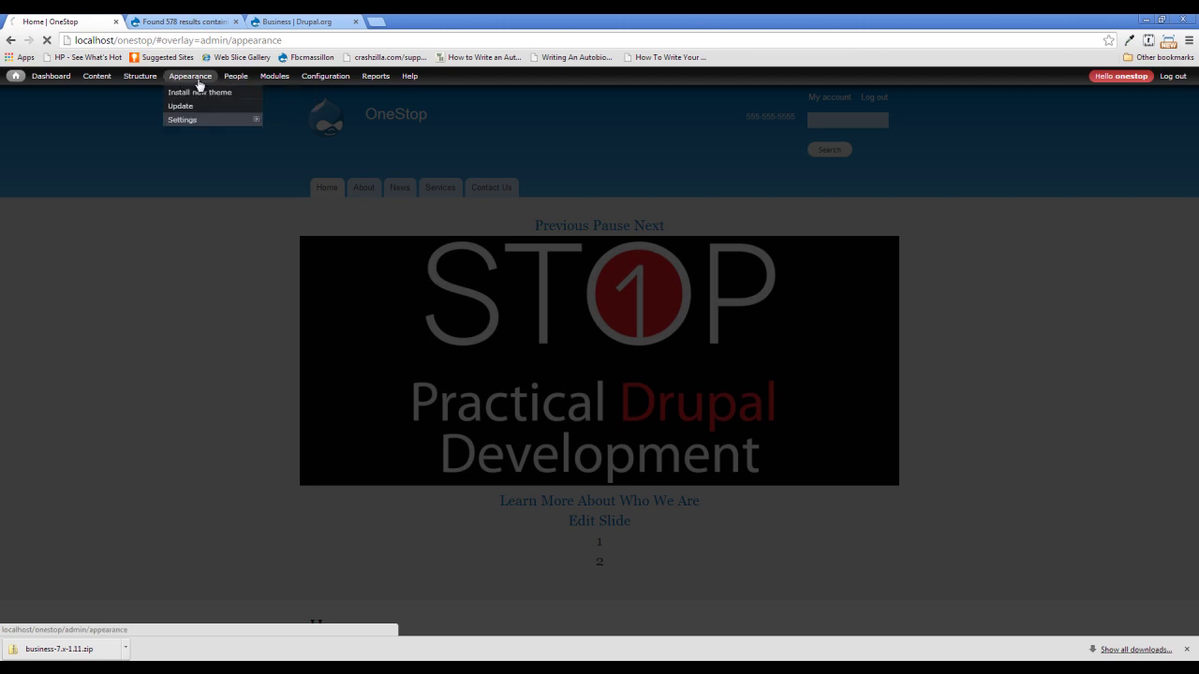
scroll(540, 358, down, 5)
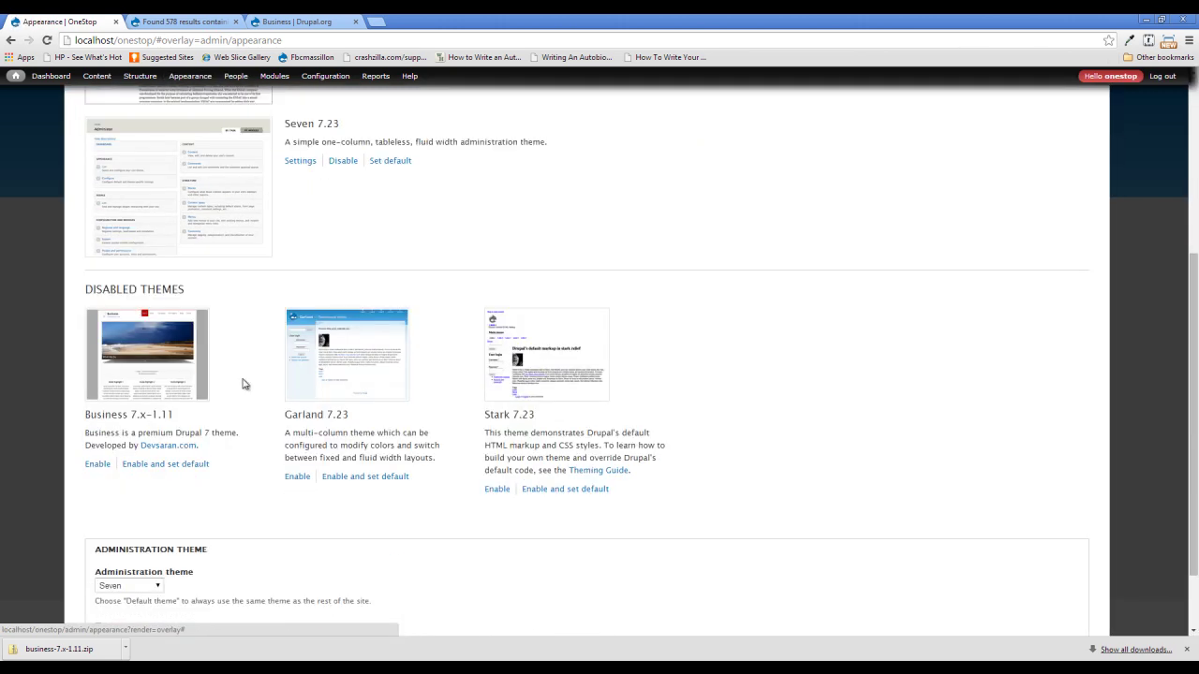
click(1186, 650)
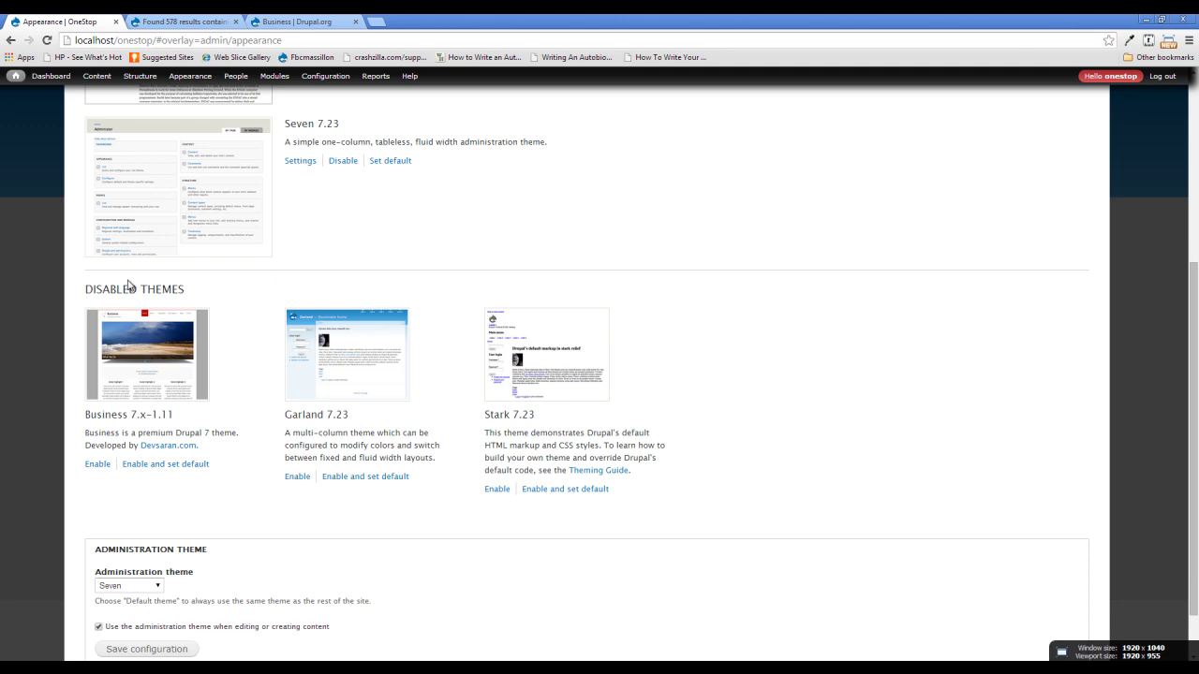
click(154, 465)
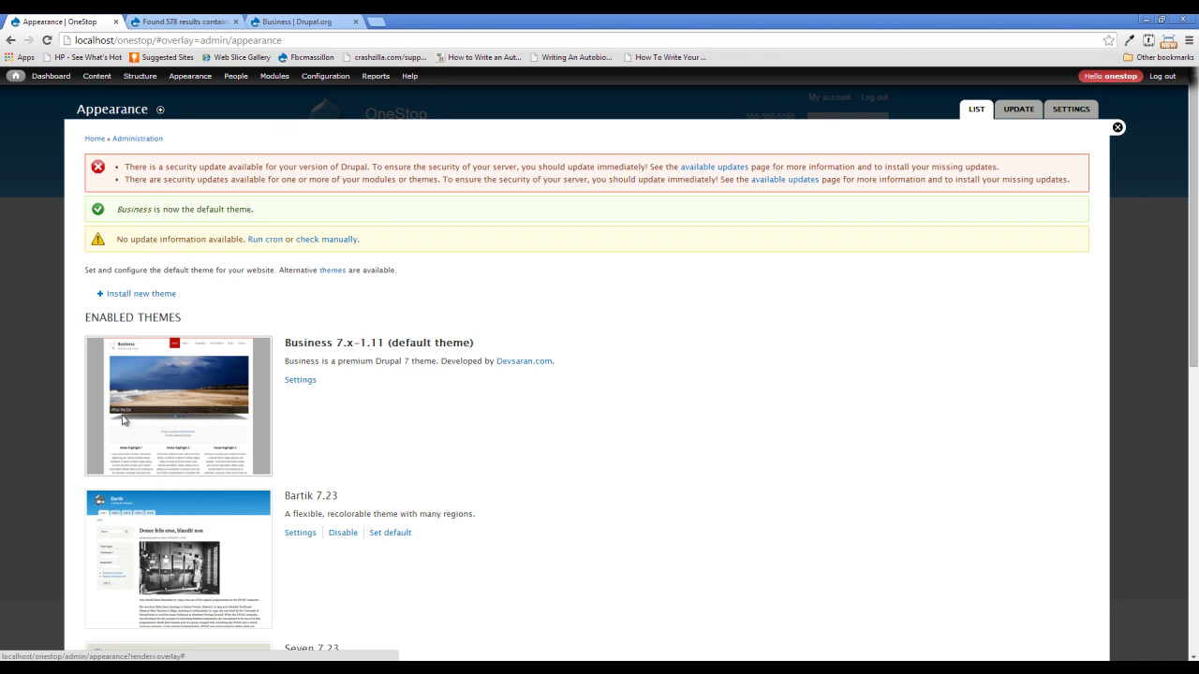
- Close the Appearance overlay and examine the whole OneStop home page under the Business theme
click(1117, 128)
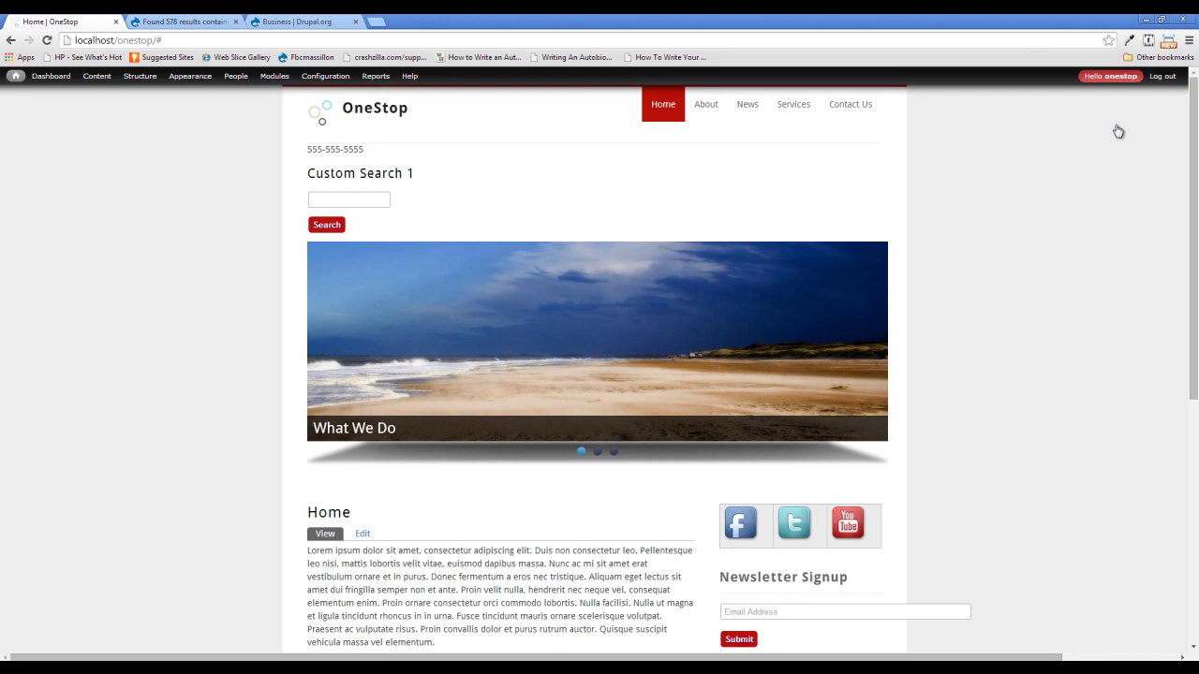
scroll(839, 232, down, 3)
scroll(834, 232, down, 2)
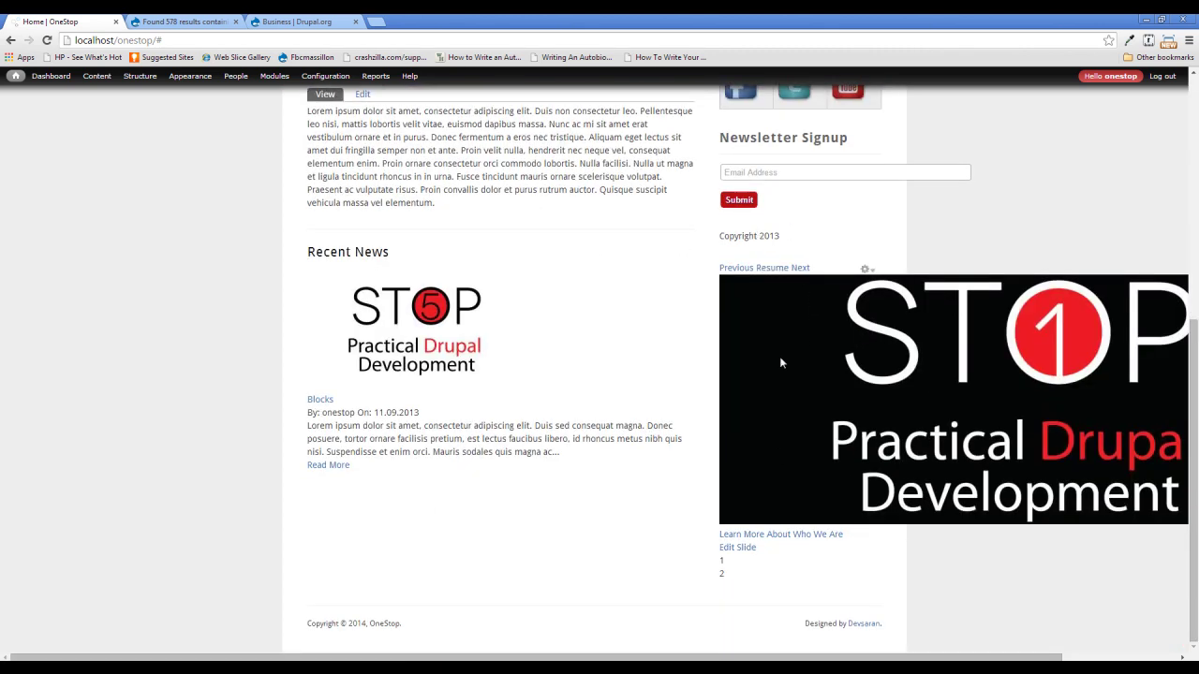
scroll(768, 366, up, 4)
scroll(767, 370, up, 1)
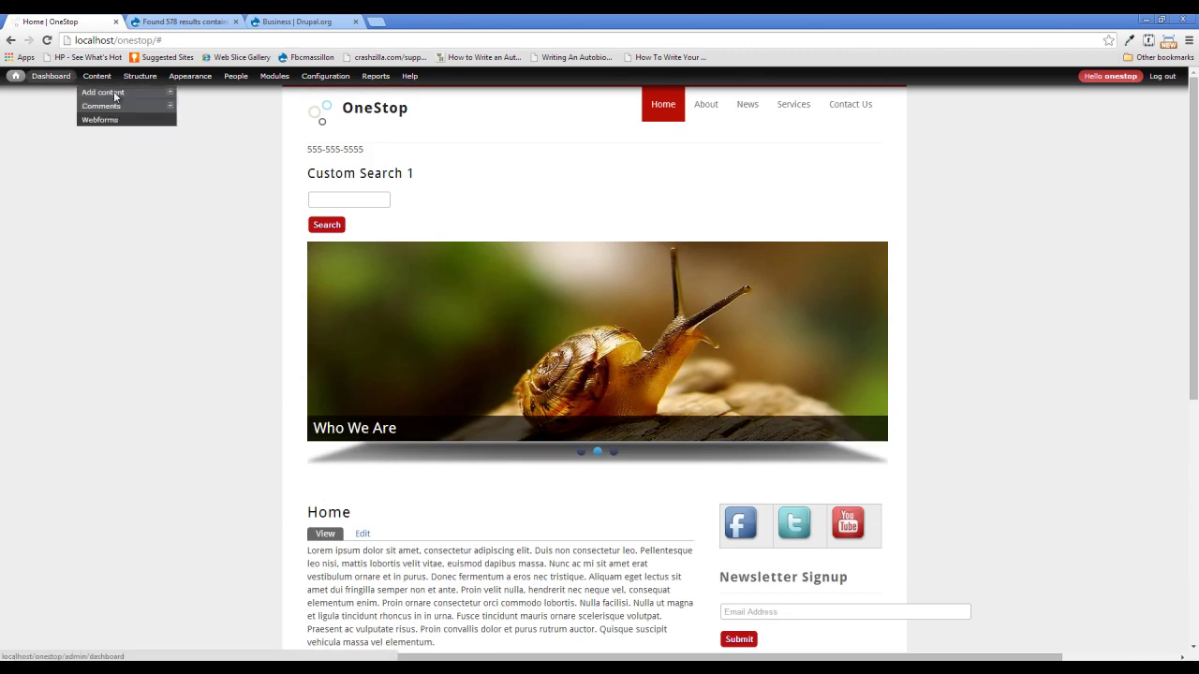
- Open the Blocks page, view the Business theme's block region demonstration, and return to the block list
click(197, 82)
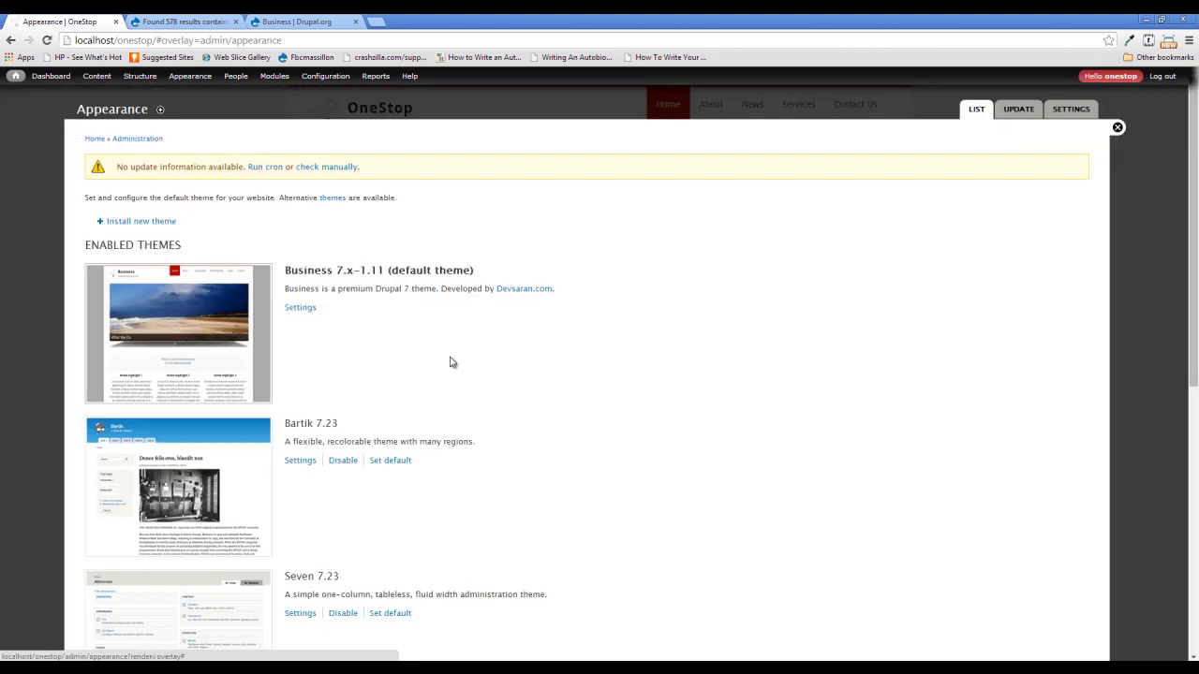
click(137, 92)
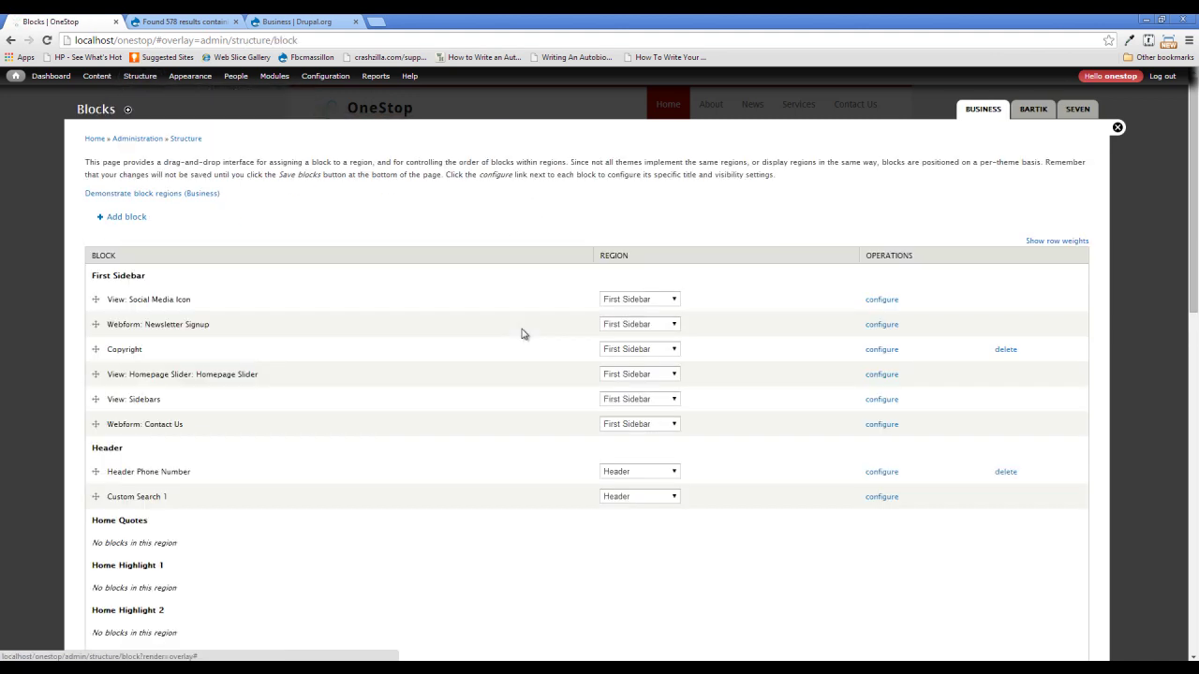
click(190, 195)
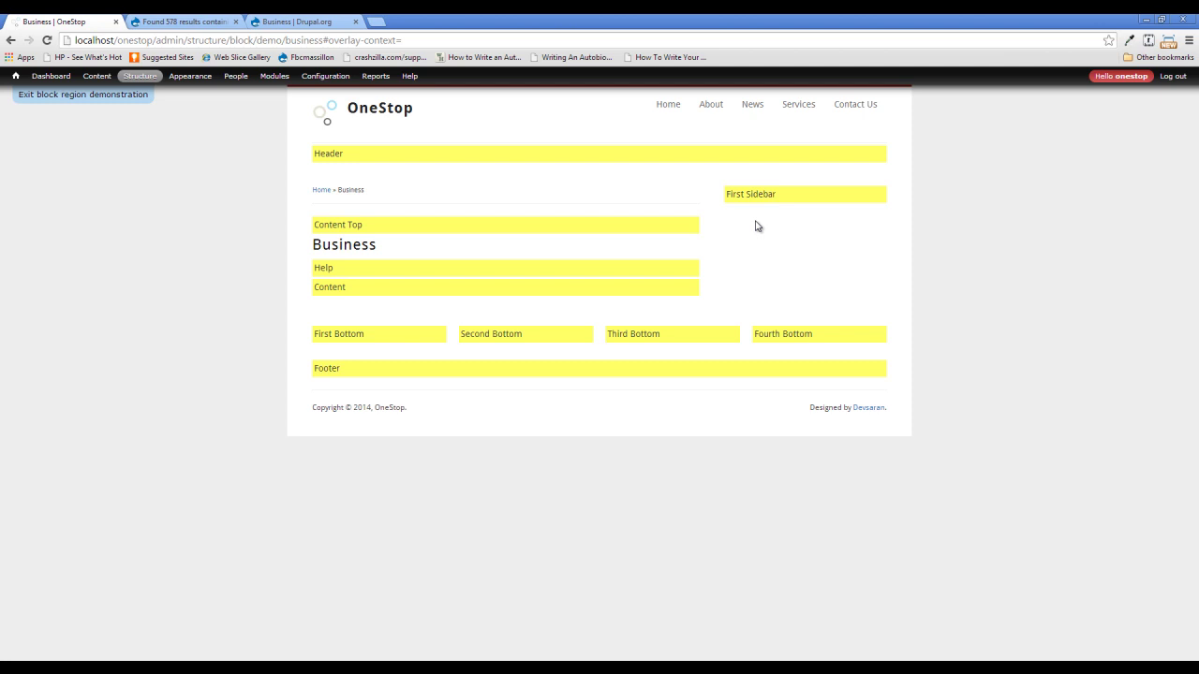
click(10, 41)
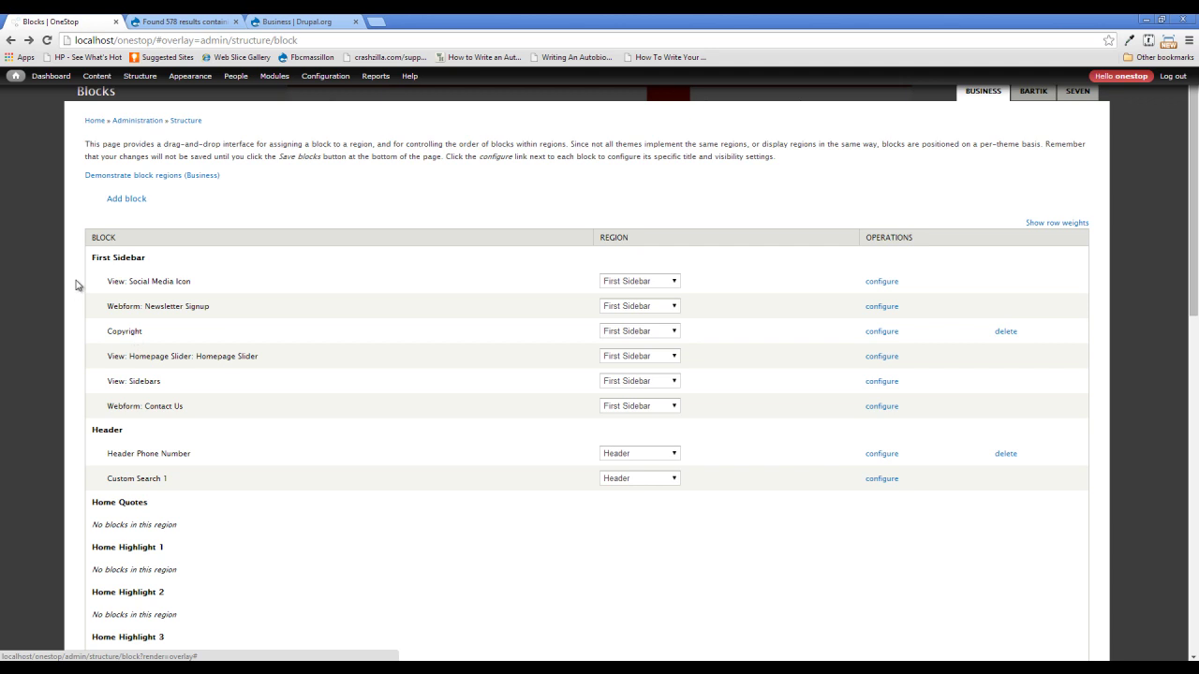
- Assign the Social Media Icon, Newsletter Signup and Copyright blocks to the Footer region
click(622, 290)
key(Escape)
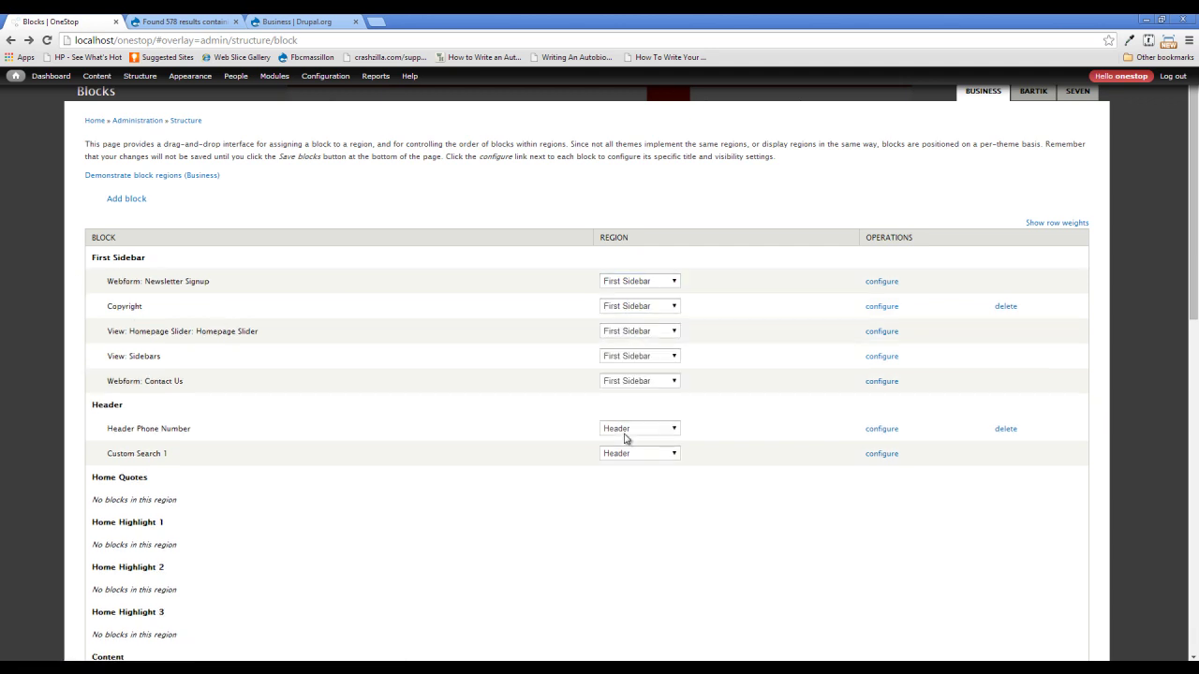
click(636, 282)
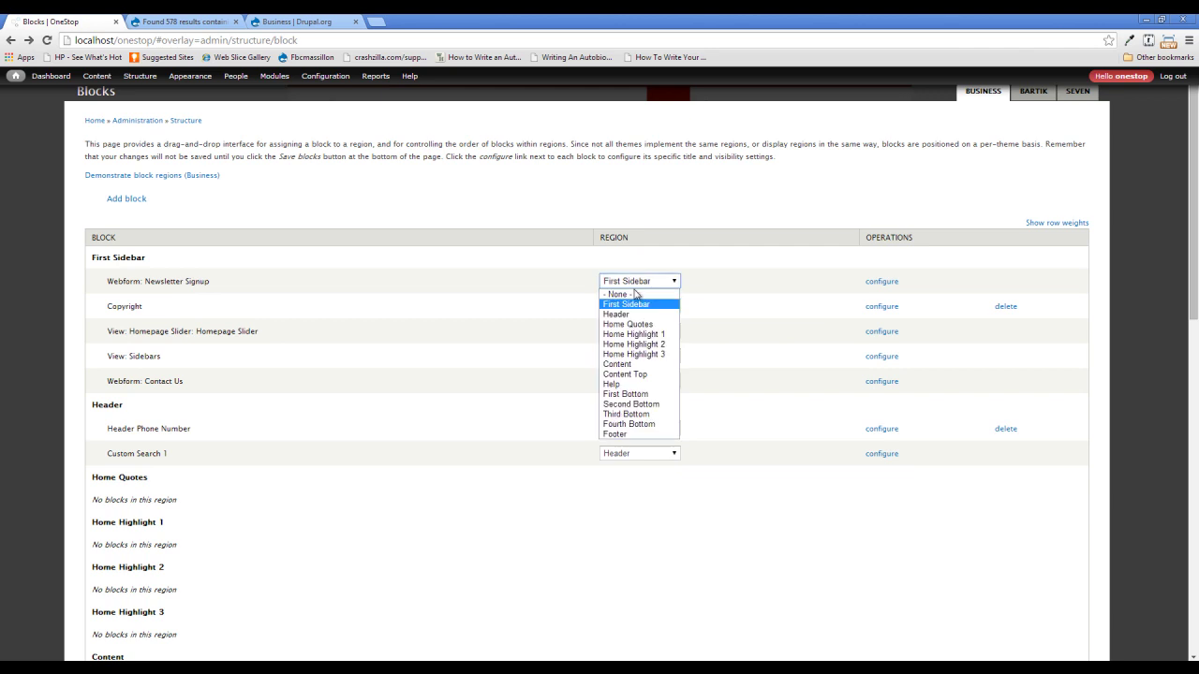
click(629, 424)
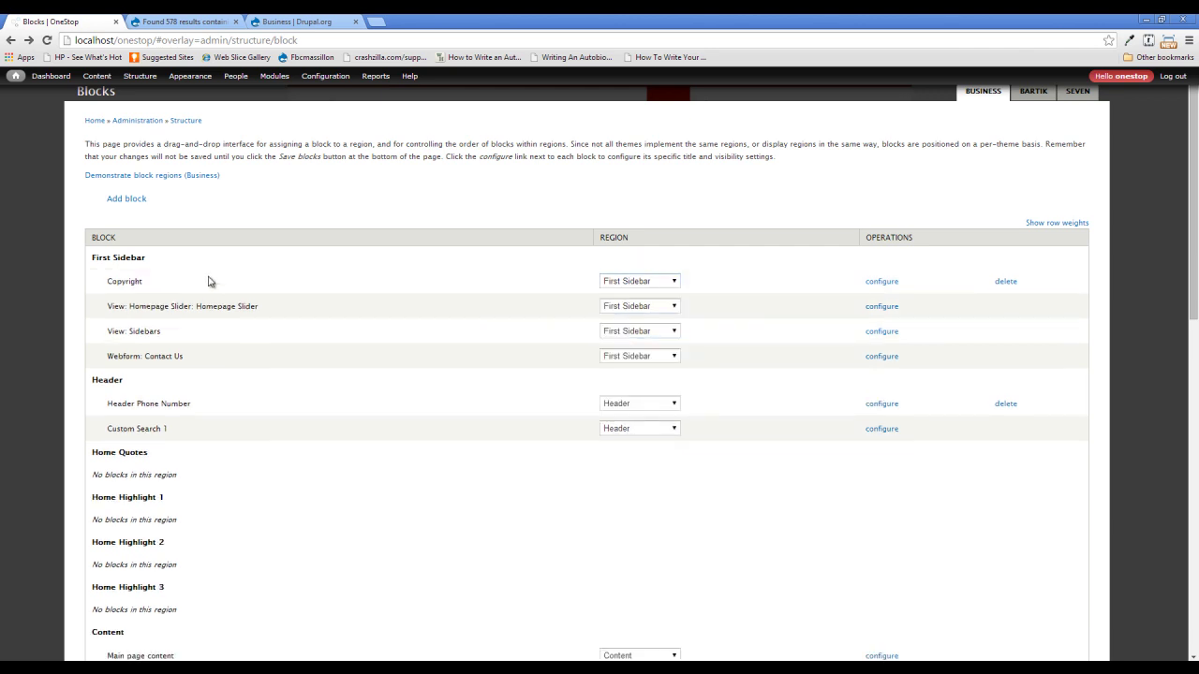
click(626, 284)
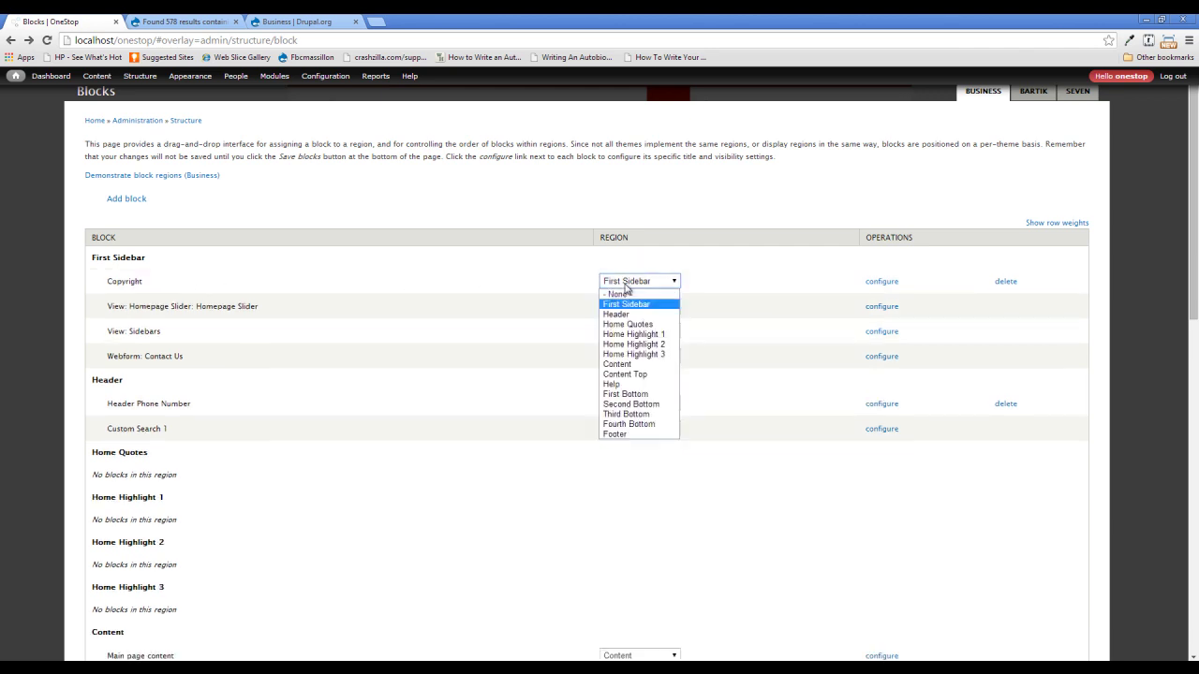
click(618, 426)
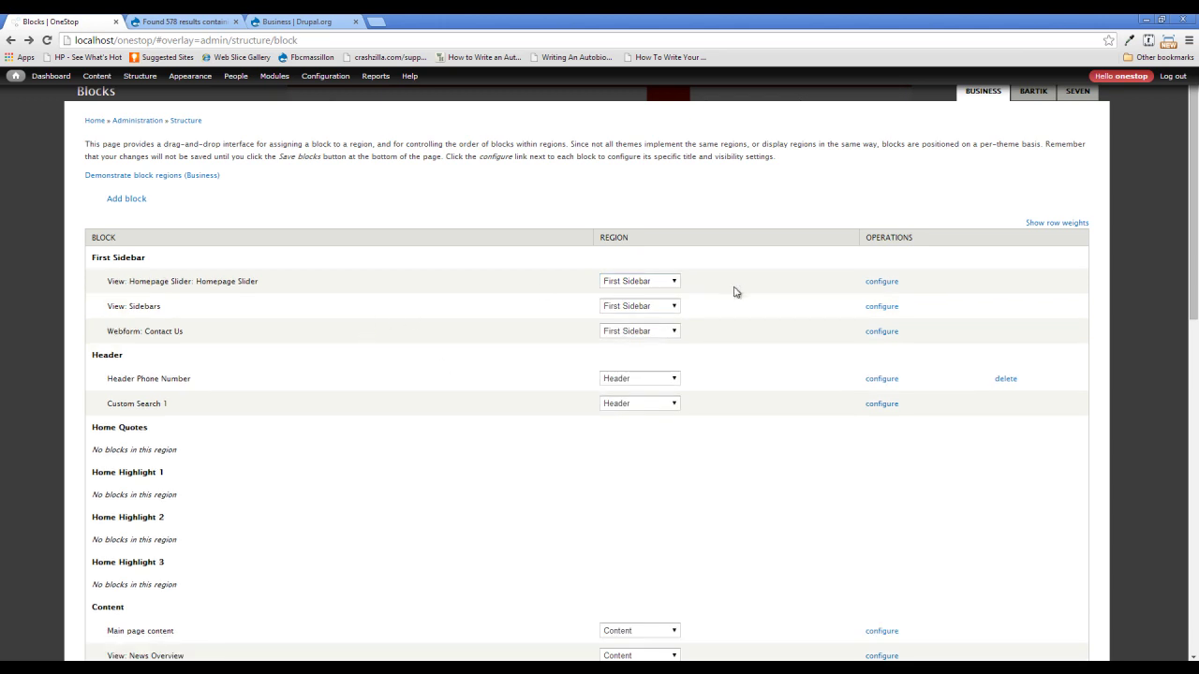
- Assign the Homepage Slider block to the Content Top region and save the block layout
click(667, 284)
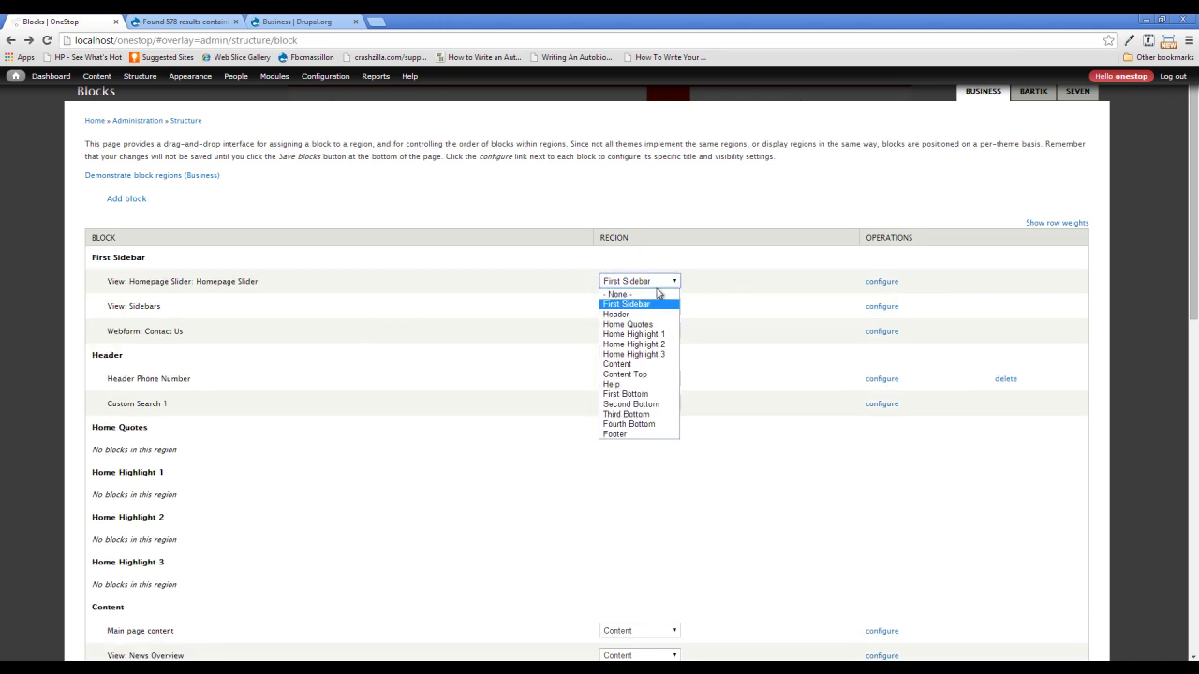
click(644, 375)
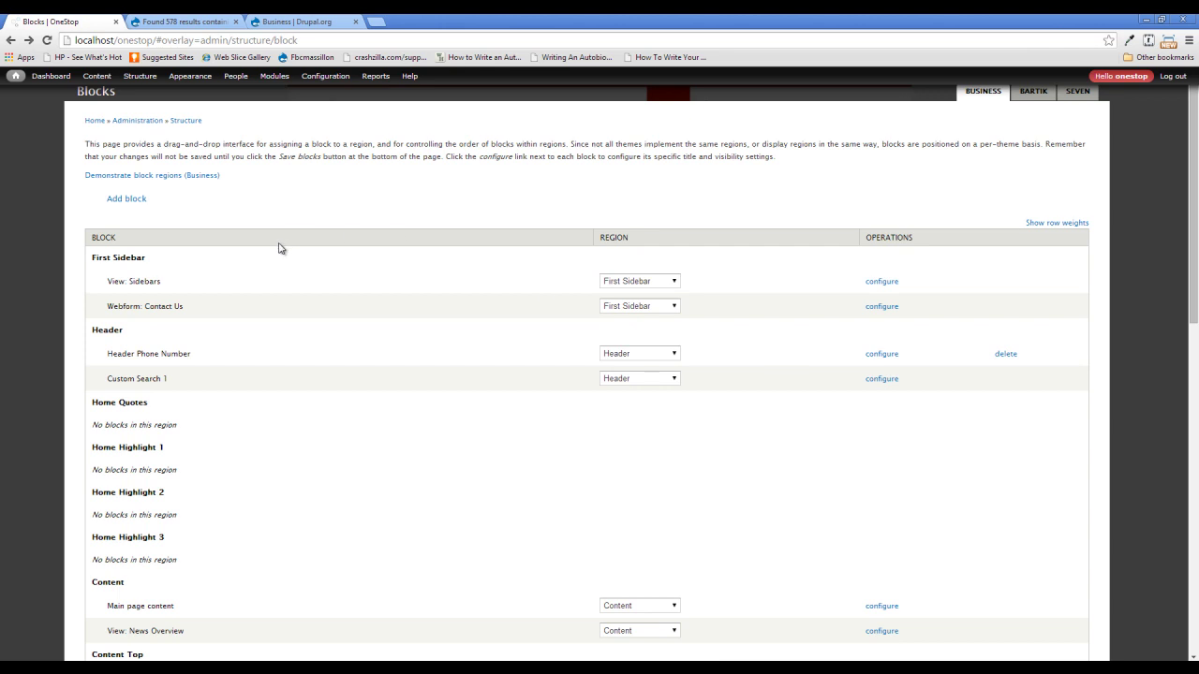
scroll(437, 229, down, 3)
scroll(263, 287, down, 3)
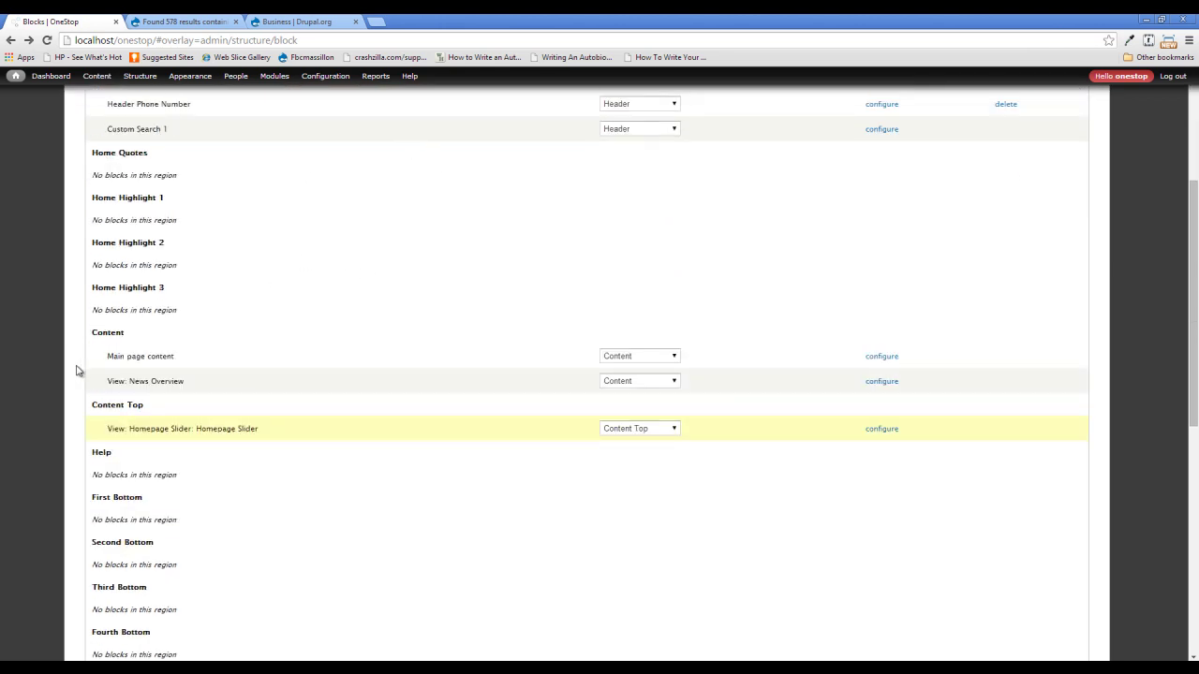
scroll(207, 377, down, 7)
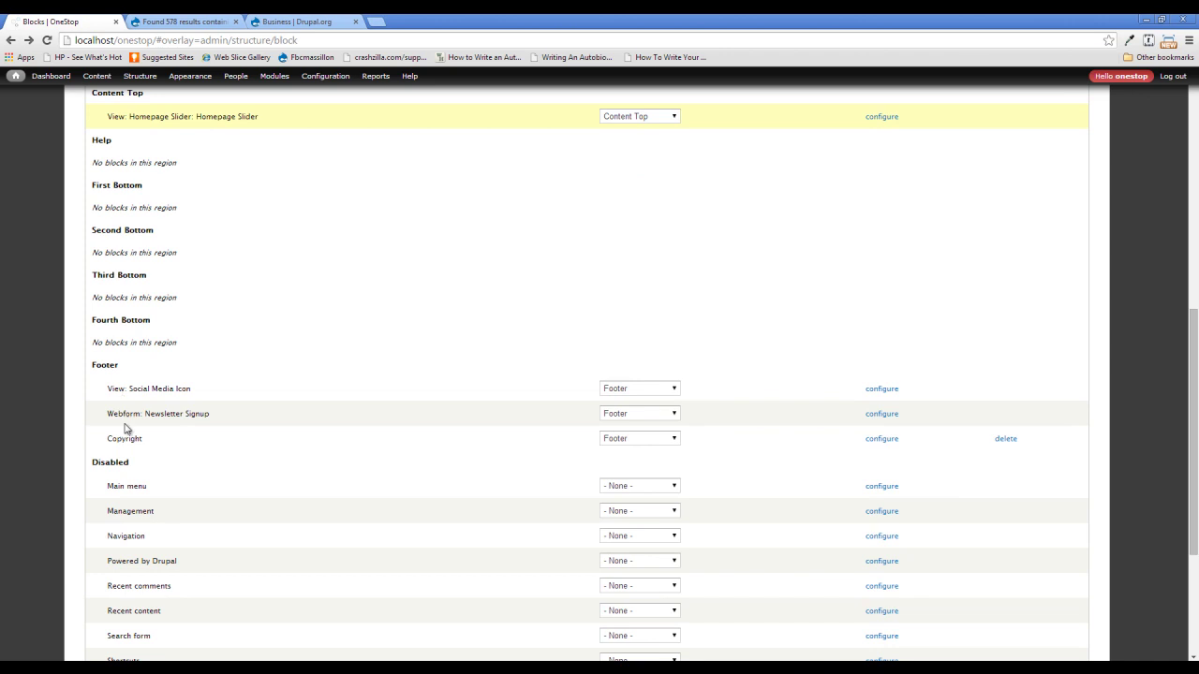
scroll(337, 377, down, 6)
click(126, 607)
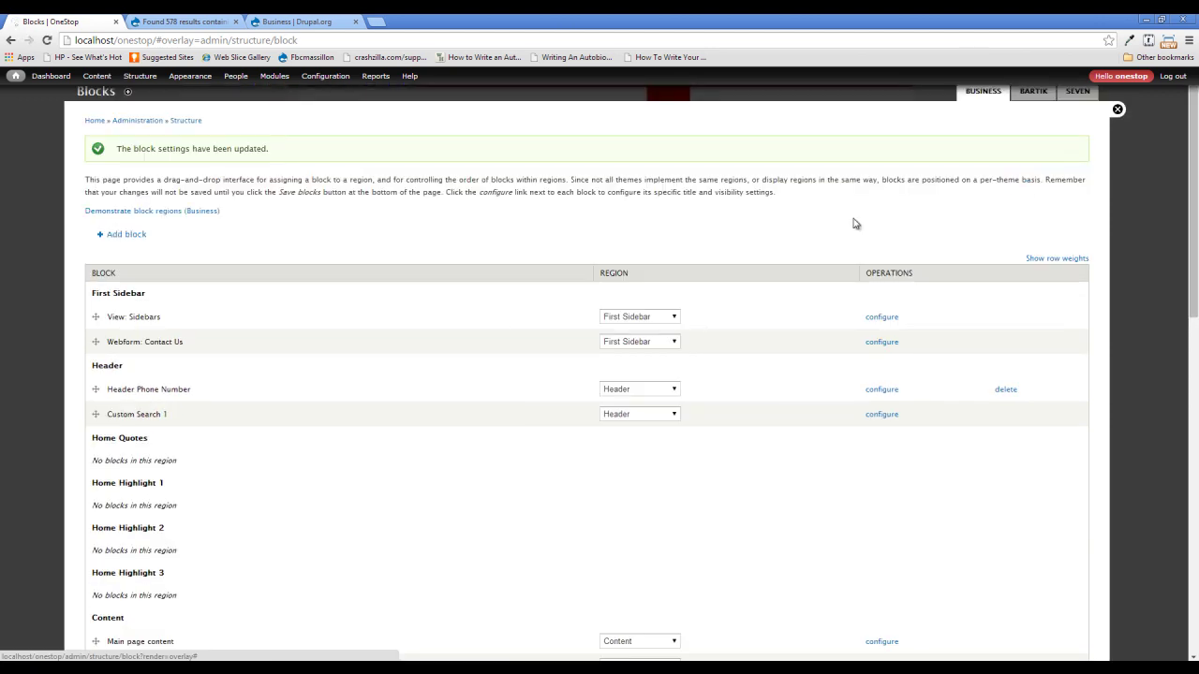
- Close the Blocks overlay and examine the home page's rearranged blocks, footer and the theme's built-in slideshow
click(1117, 109)
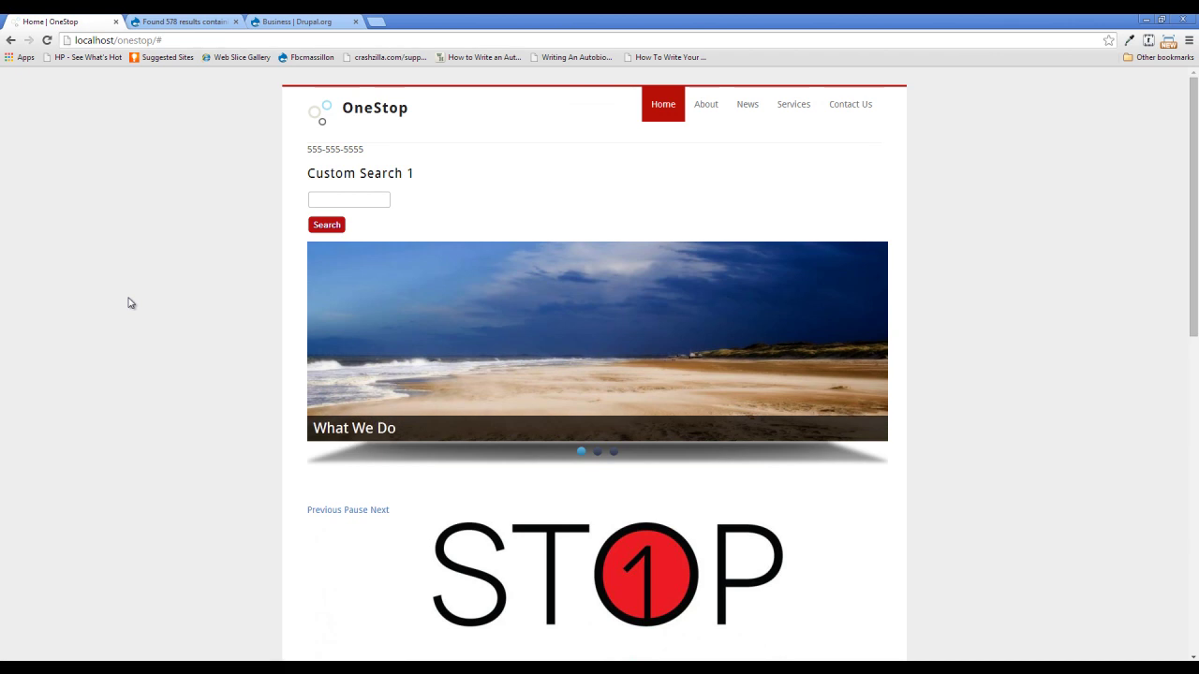
scroll(136, 295, down, 7)
scroll(138, 291, down, 1)
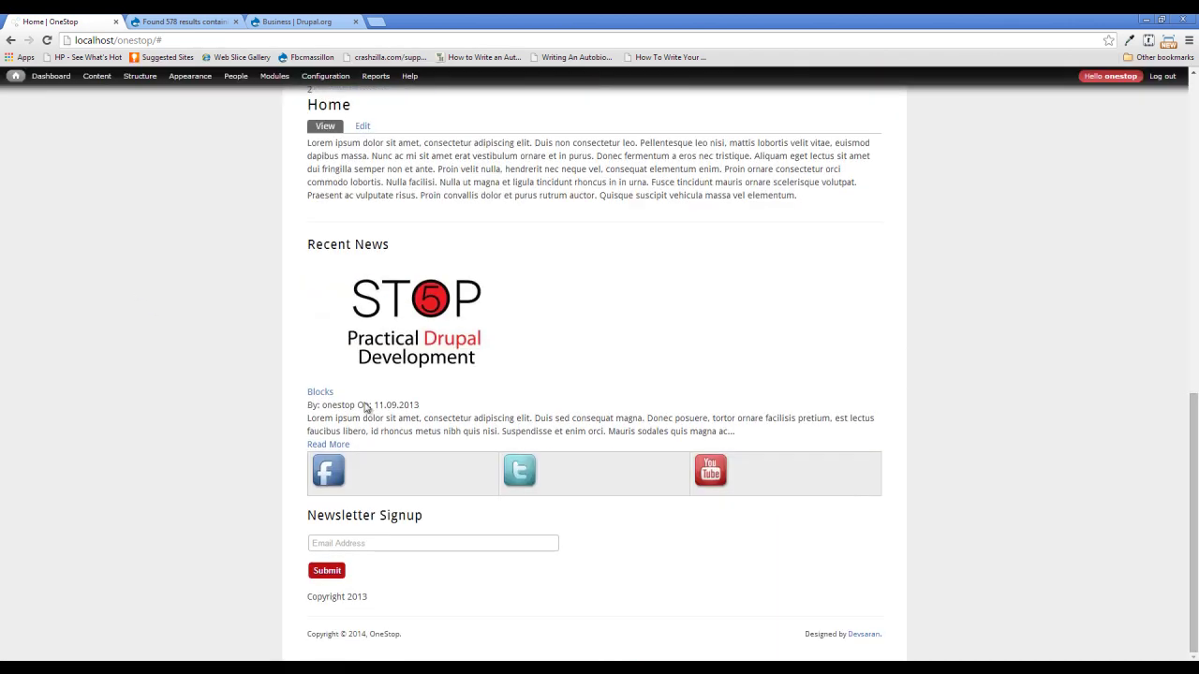
scroll(580, 501, up, 6)
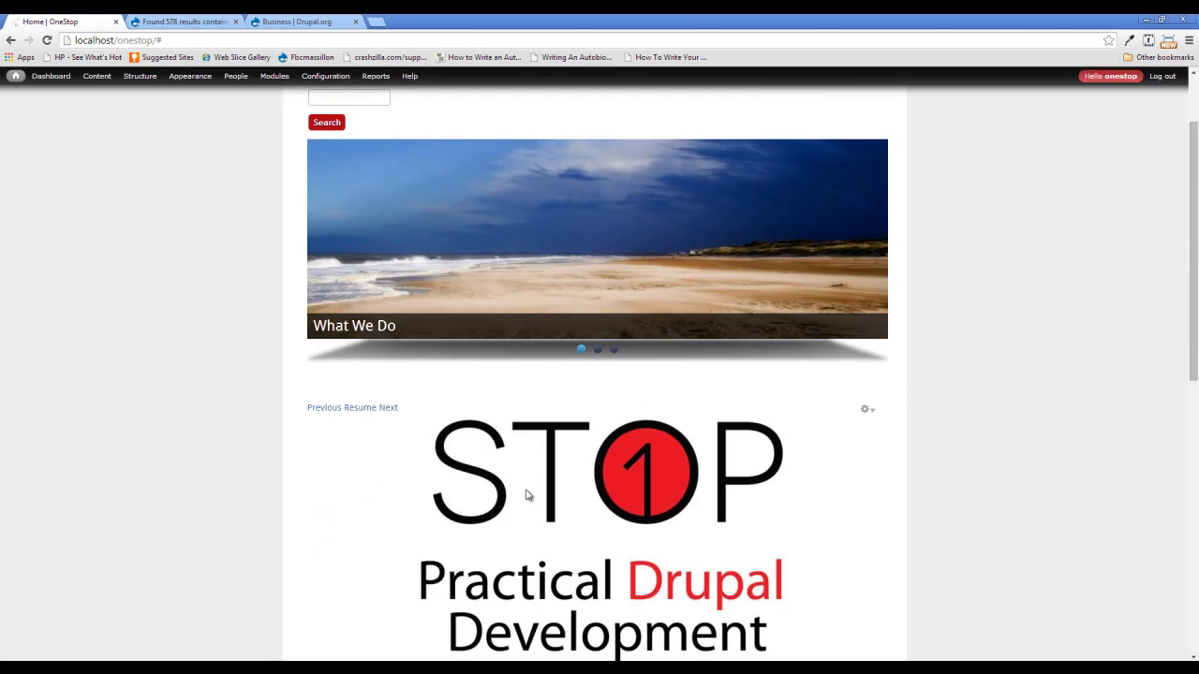
scroll(531, 494, up, 3)
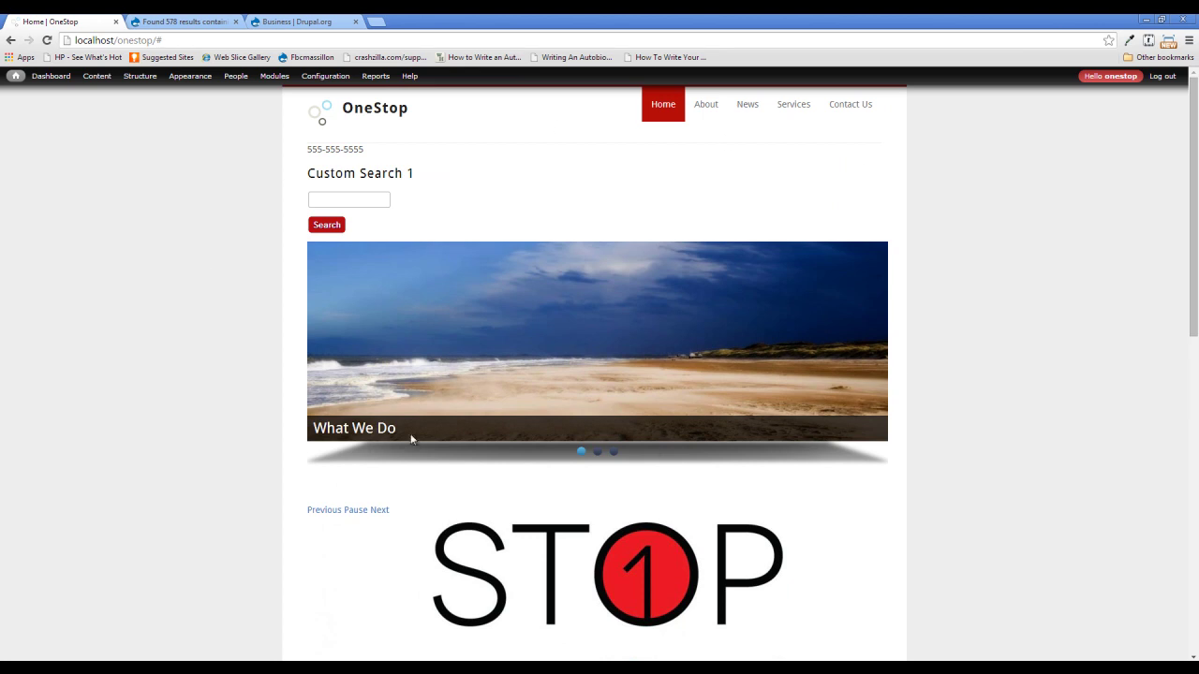
click(600, 453)
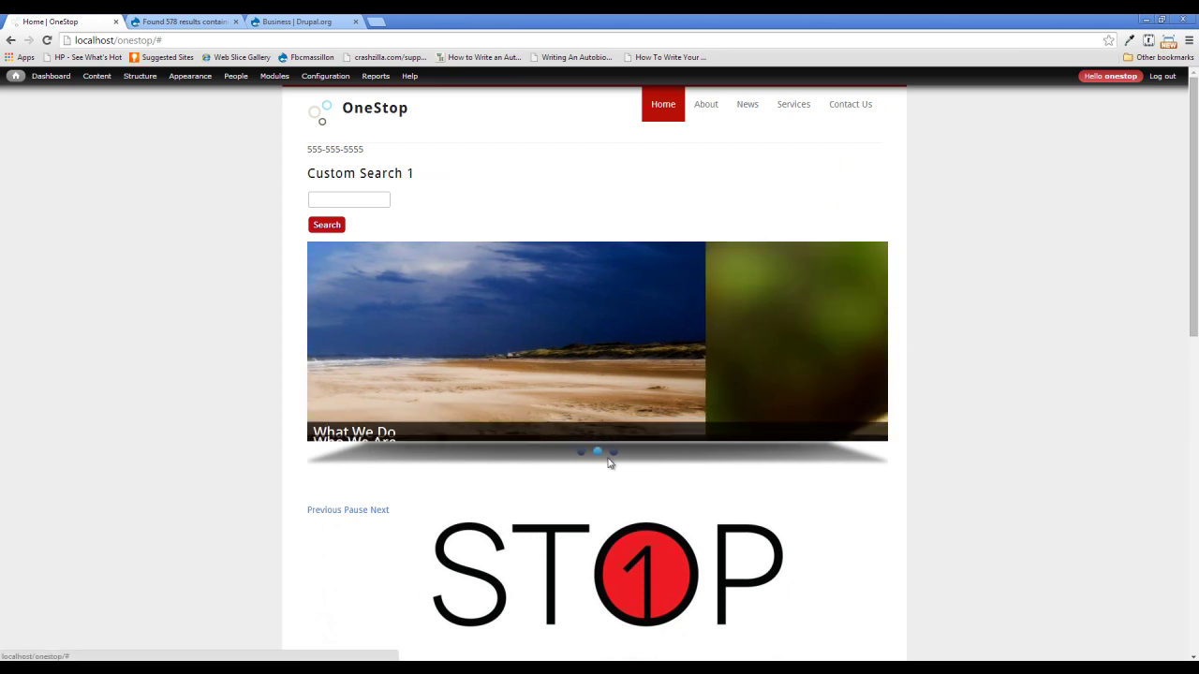
mouse_move(124, 68)
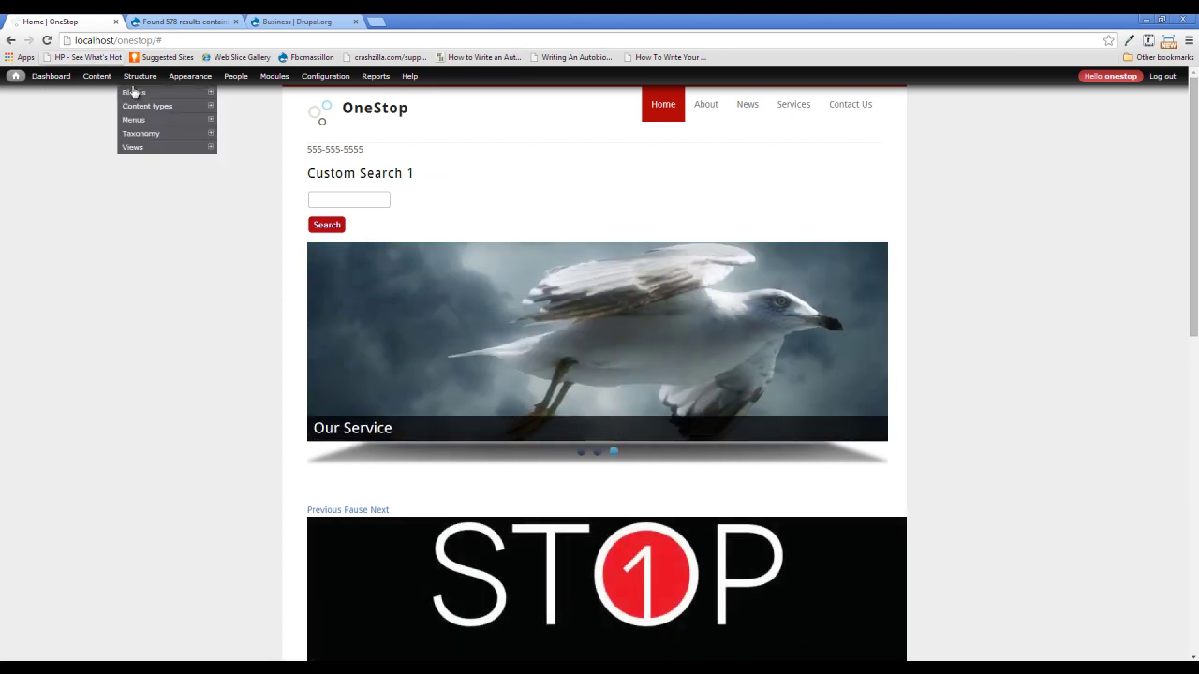
mouse_move(134, 97)
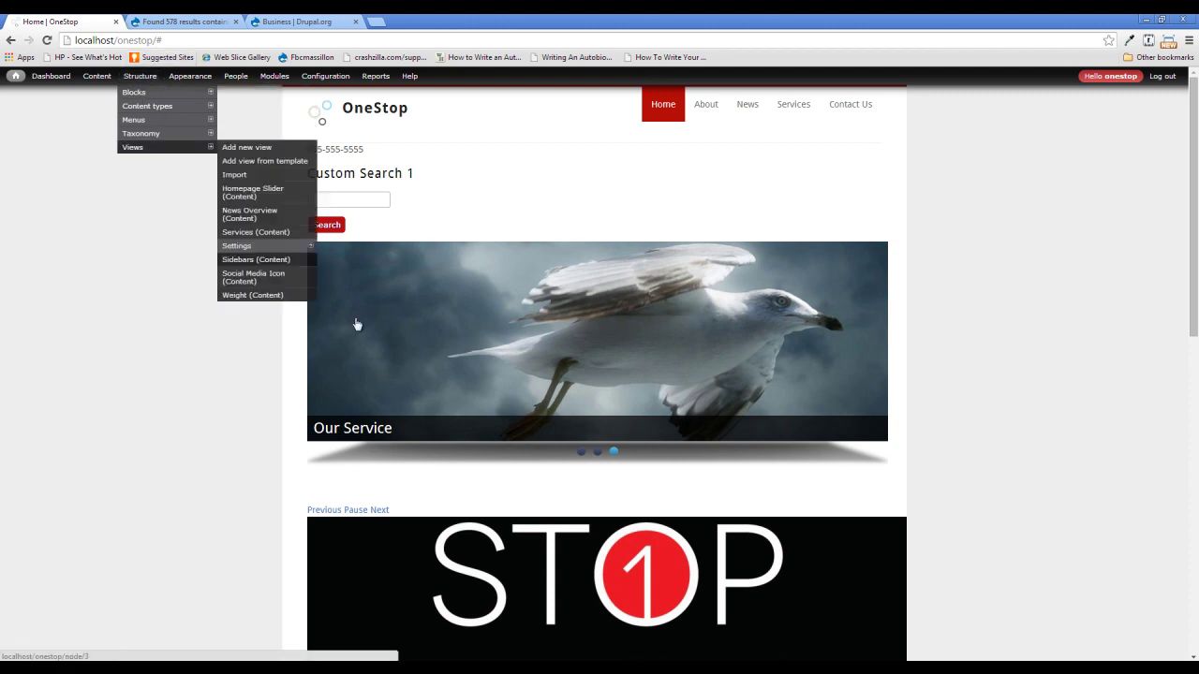
scroll(187, 393, down, 2)
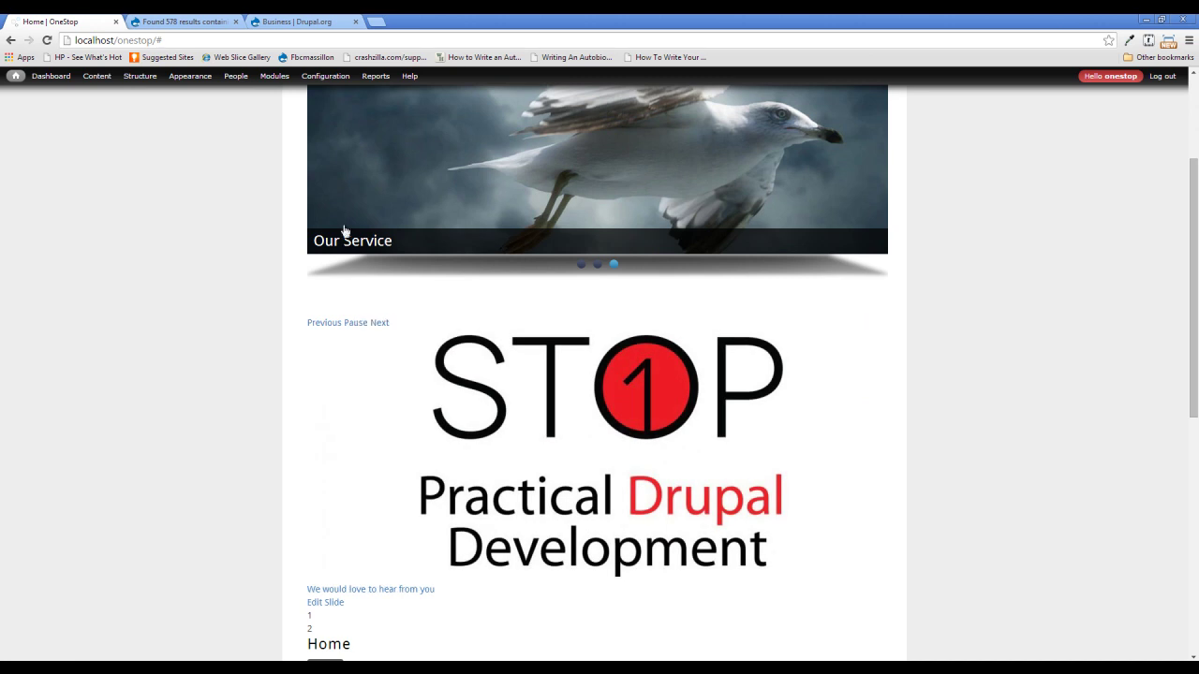
click(597, 264)
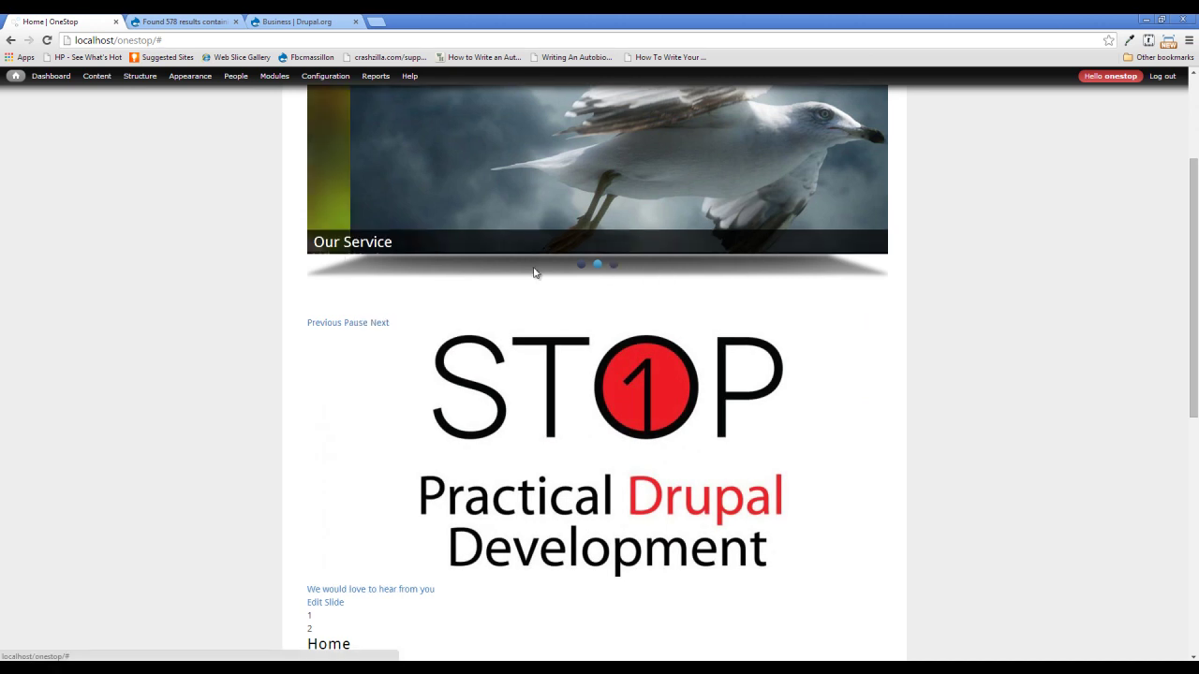
scroll(185, 247, up, 2)
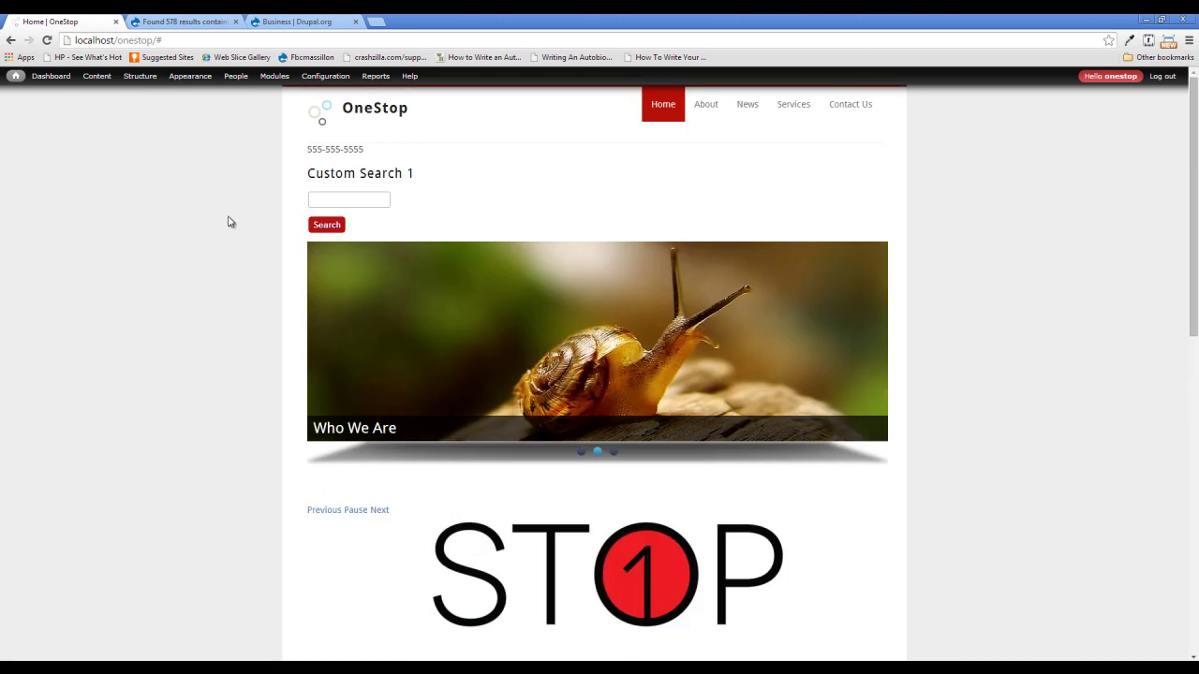
- Open the Business theme's settings and set the Menu Hover color to dark blue #032667
click(172, 79)
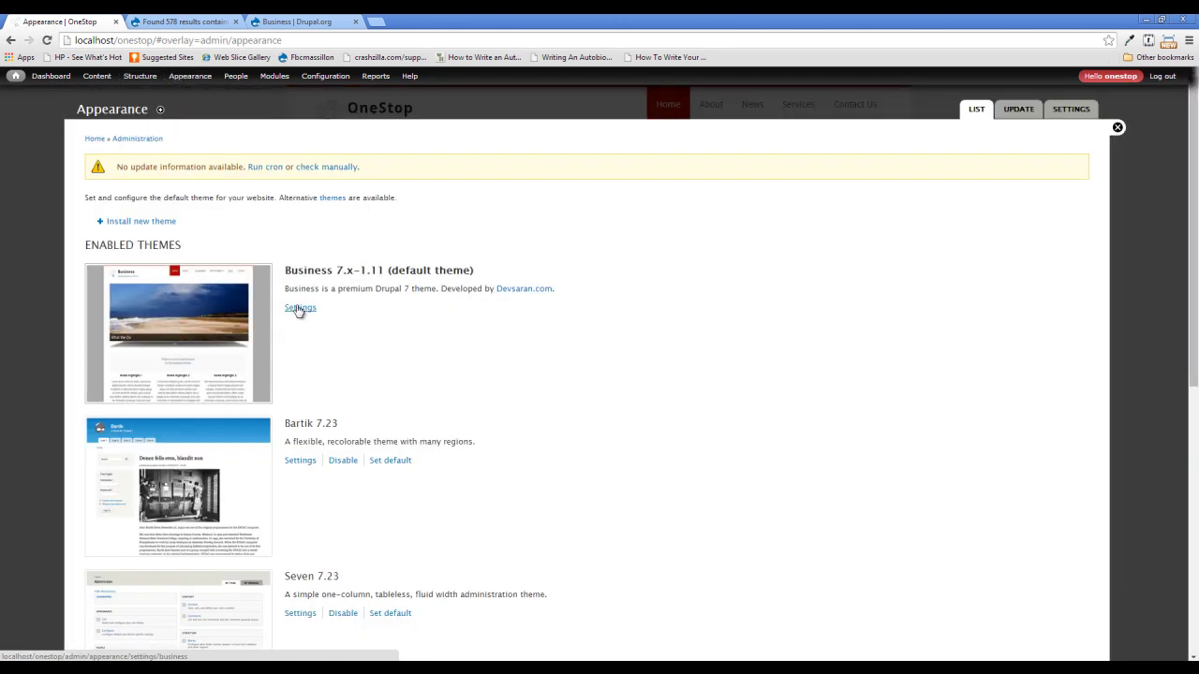
click(299, 308)
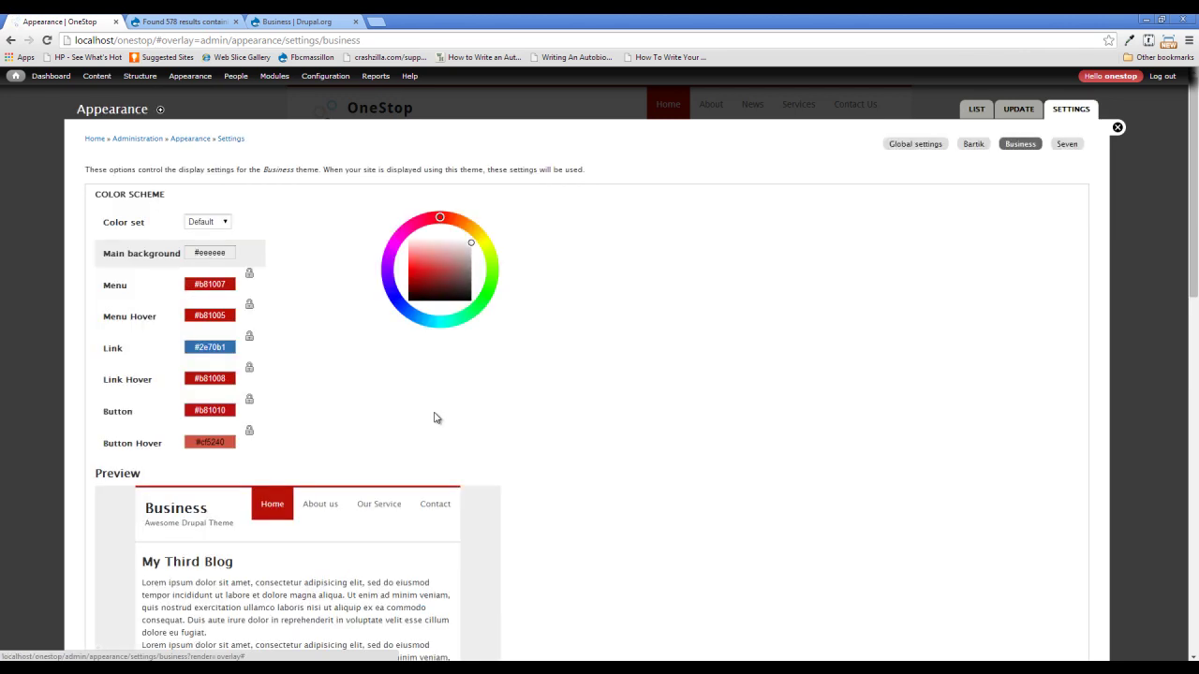
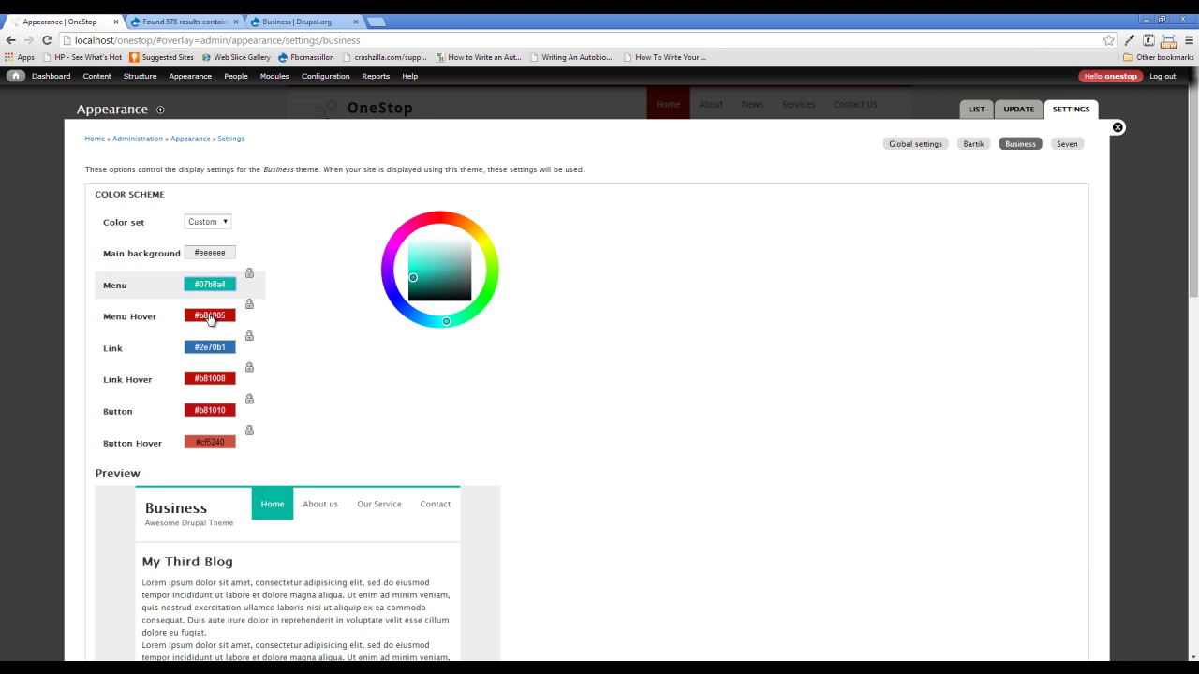
click(208, 315)
drag(442, 210, 277, 323)
drag(442, 219, 404, 311)
click(412, 287)
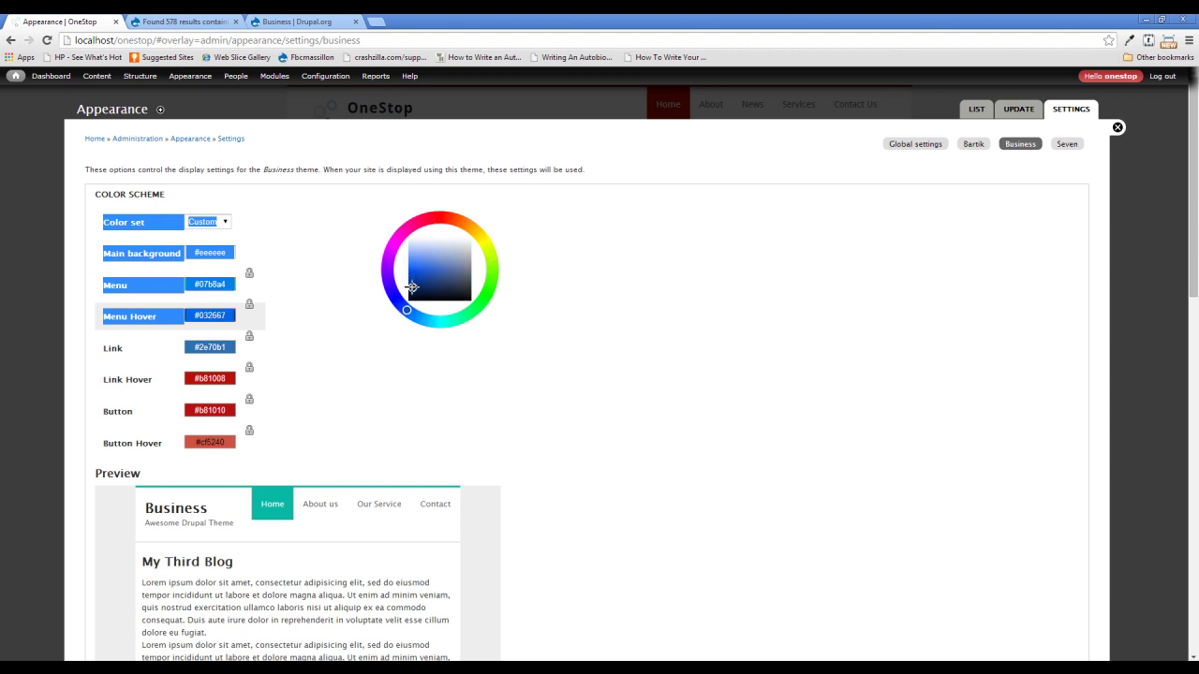
click(276, 369)
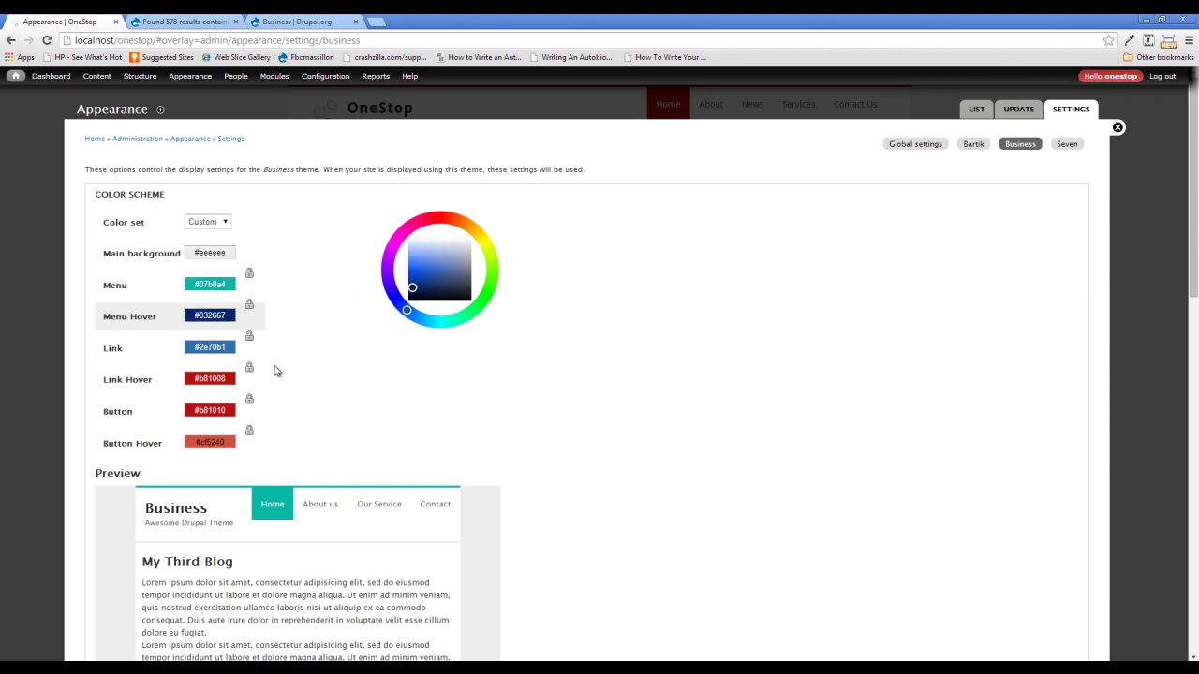
- Set the Link color to green #2eb130 and the Link Hover color to dark green #035313
click(207, 349)
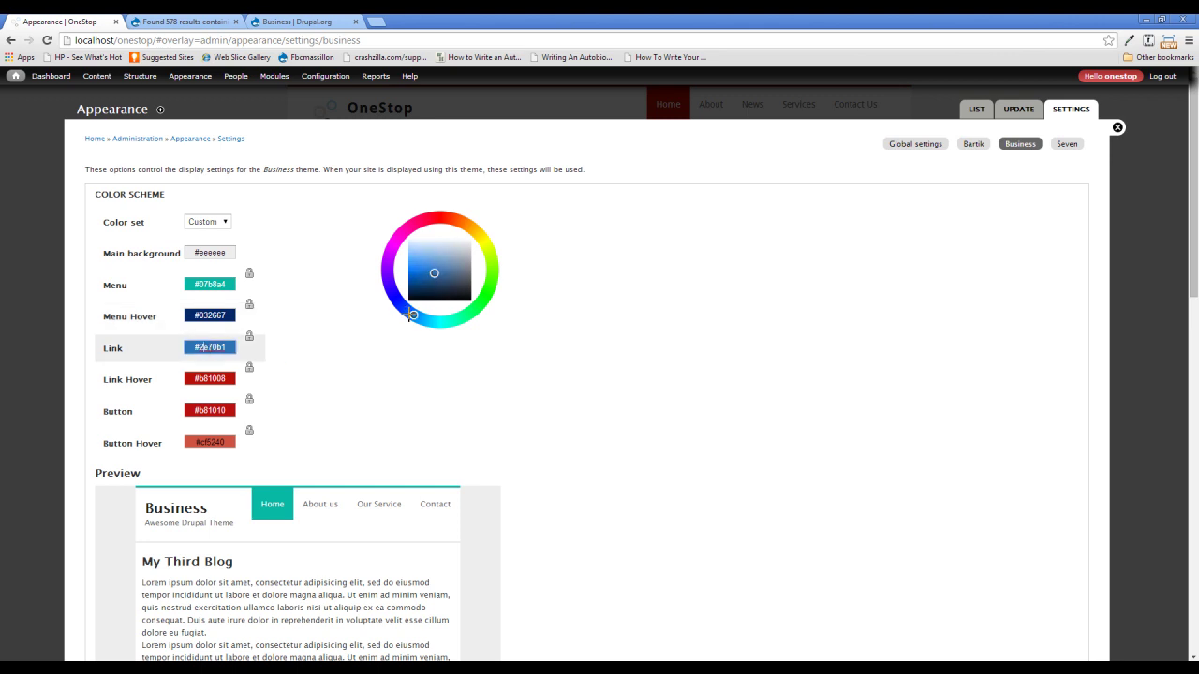
mouse_move(413, 314)
mouse_down()
mouse_move(490, 312)
mouse_move(492, 300)
mouse_up()
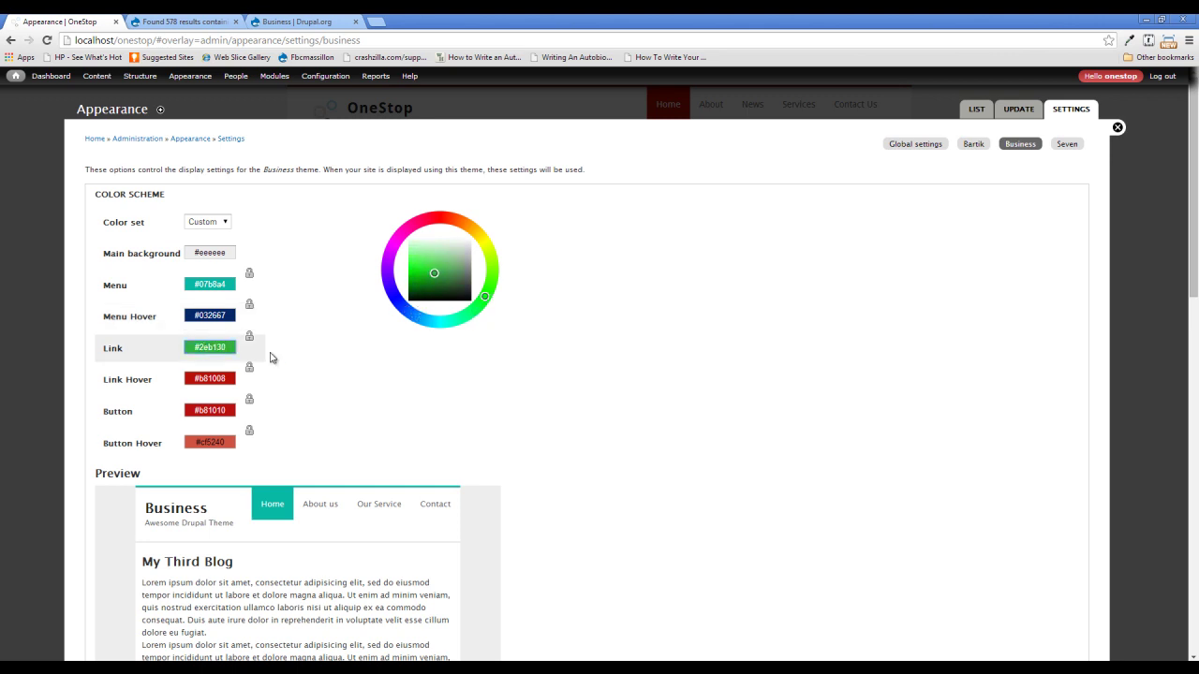
click(198, 380)
mouse_move(444, 215)
mouse_down()
mouse_move(503, 281)
mouse_move(479, 304)
mouse_up()
drag(412, 280, 413, 291)
- Set the Button color to blue #104bb8 and the Button Hover color to light blue #40b8cf
click(195, 415)
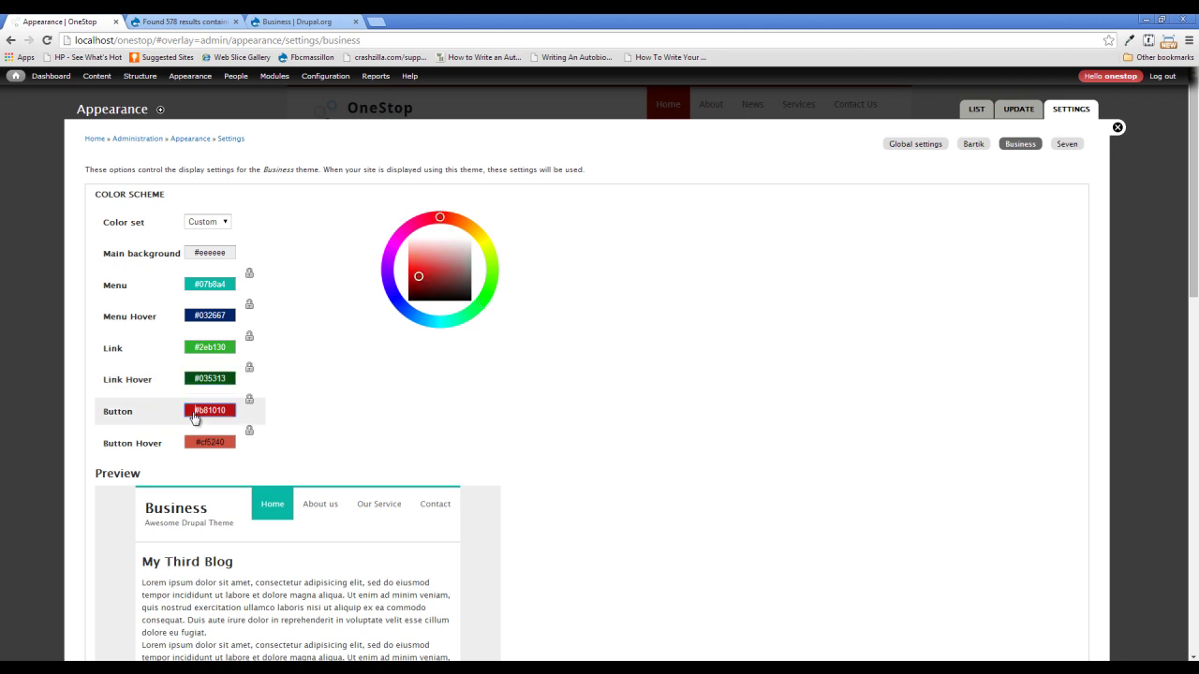
mouse_move(440, 216)
mouse_down()
mouse_move(473, 312)
mouse_move(406, 310)
mouse_up()
click(208, 442)
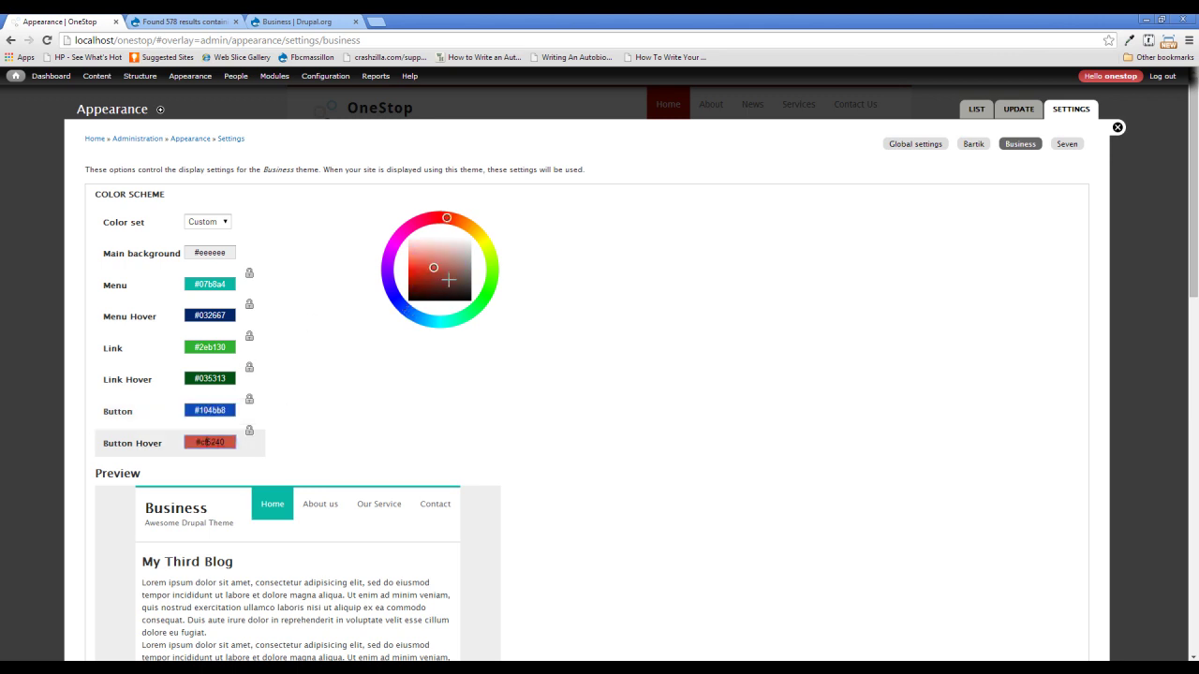
mouse_move(446, 218)
mouse_down()
mouse_move(455, 310)
mouse_move(434, 321)
mouse_up()
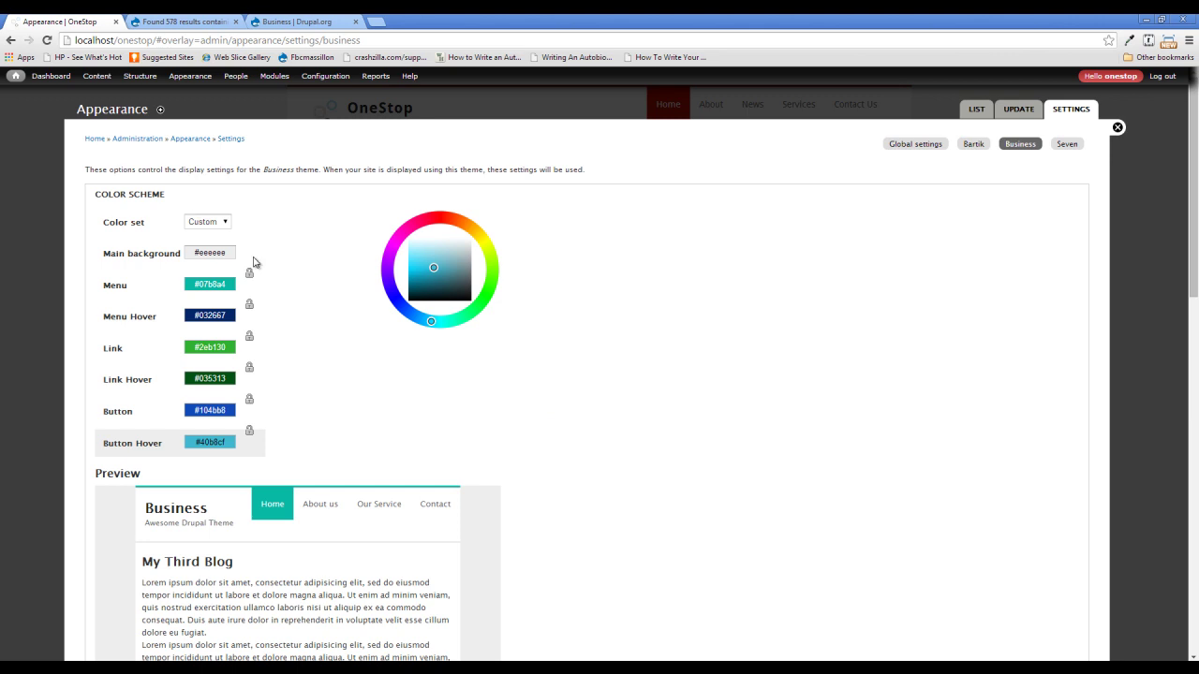
- Set the Main background color to white #ffffff and turn off the display of the site name and site slogan
click(210, 254)
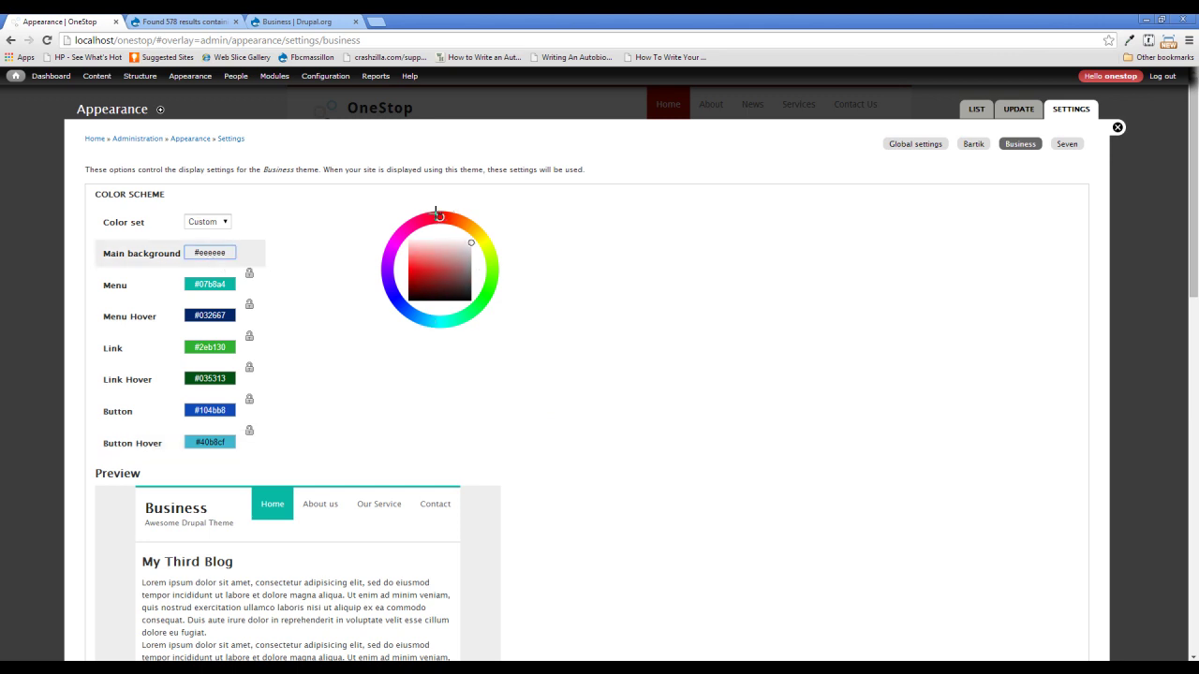
drag(443, 262, 402, 220)
scroll(618, 386, down, 6)
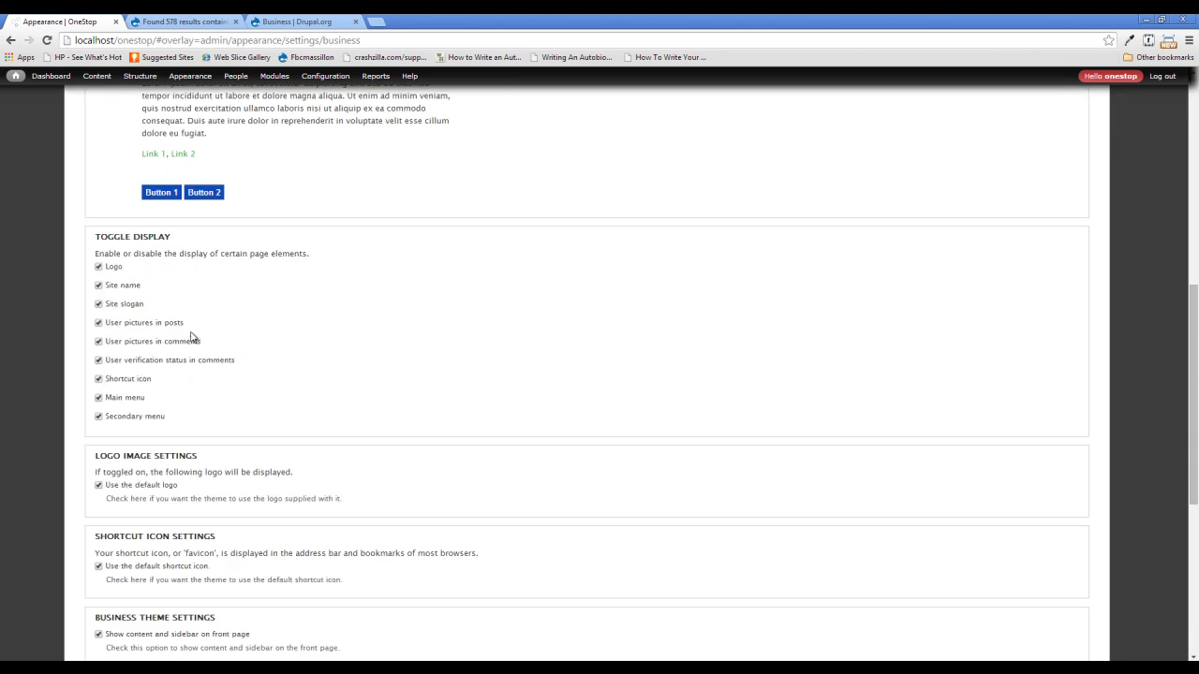
click(131, 290)
click(111, 305)
scroll(228, 385, down, 1)
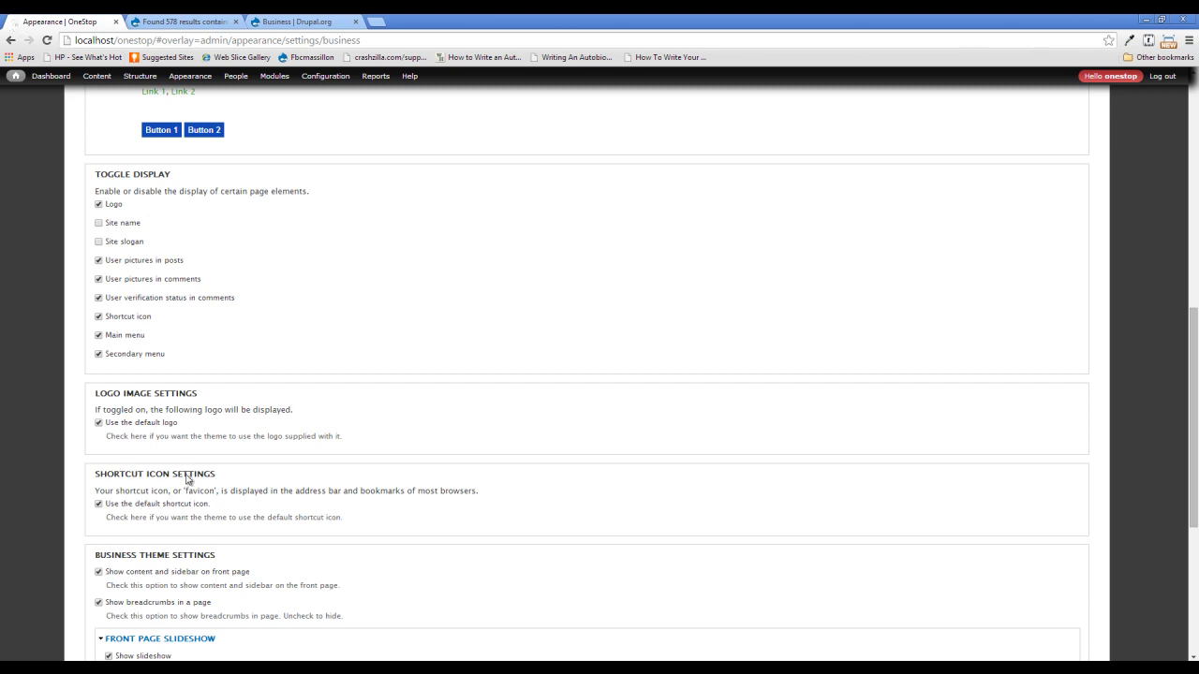
scroll(286, 440, down, 1)
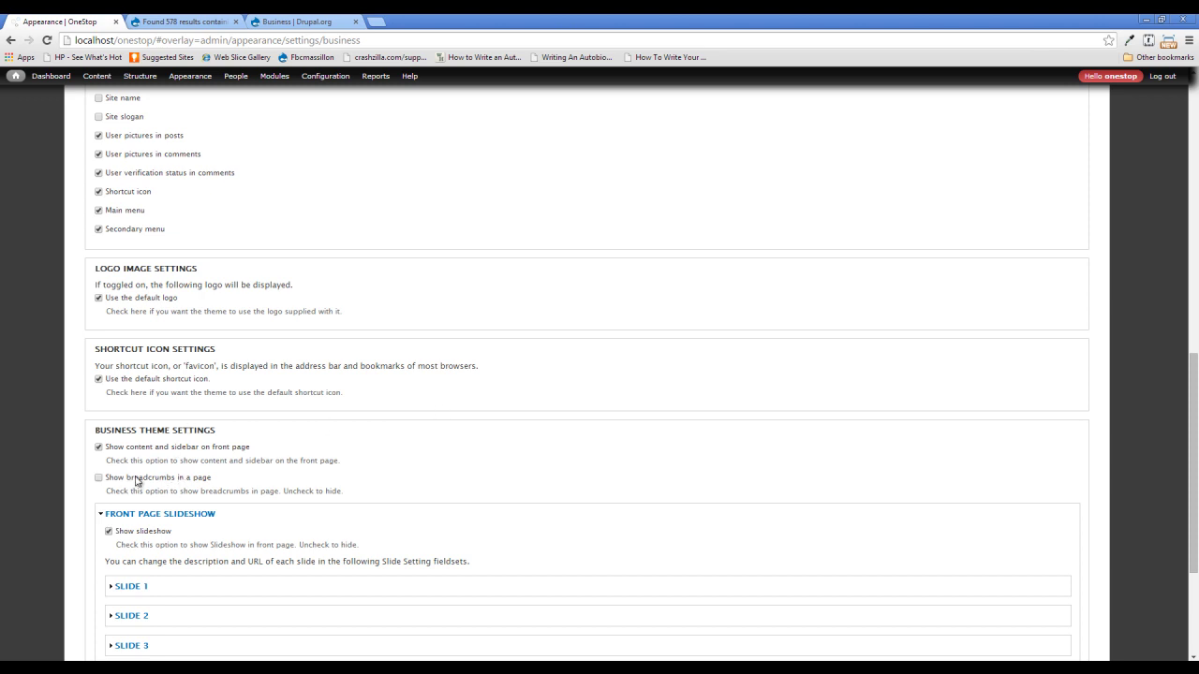
scroll(319, 478, down, 1)
click(125, 354)
click(125, 354)
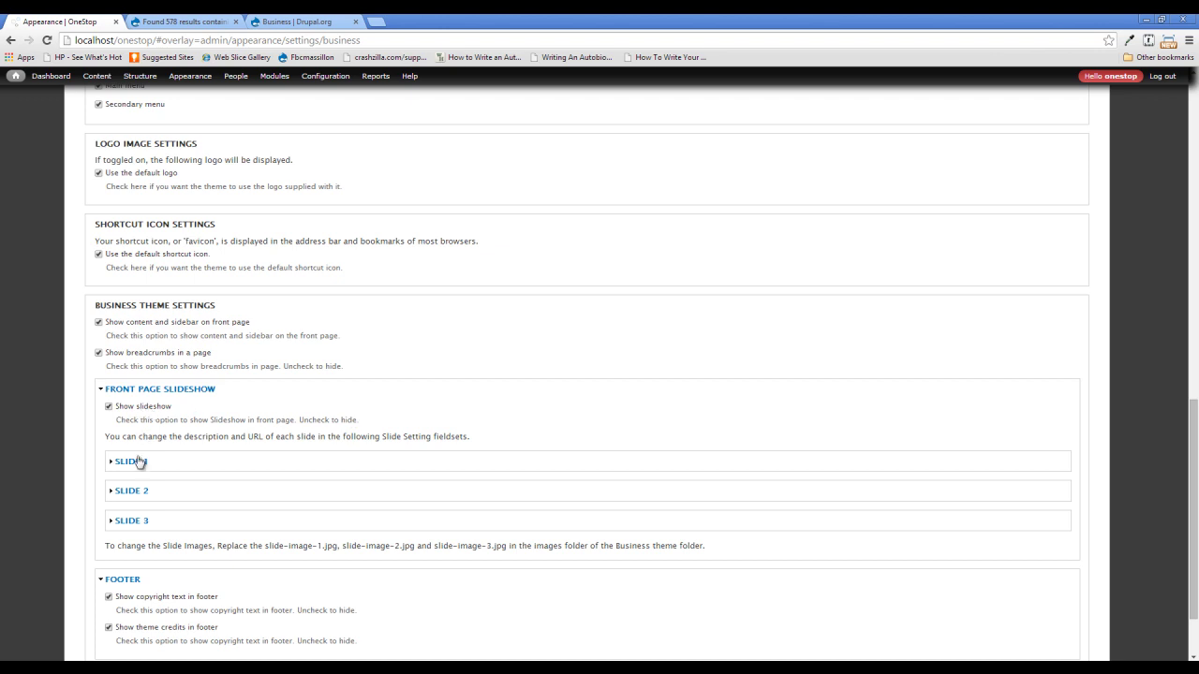
- Turn off the front page slideshow and hide both the copyright text and the theme credits in the footer
click(131, 463)
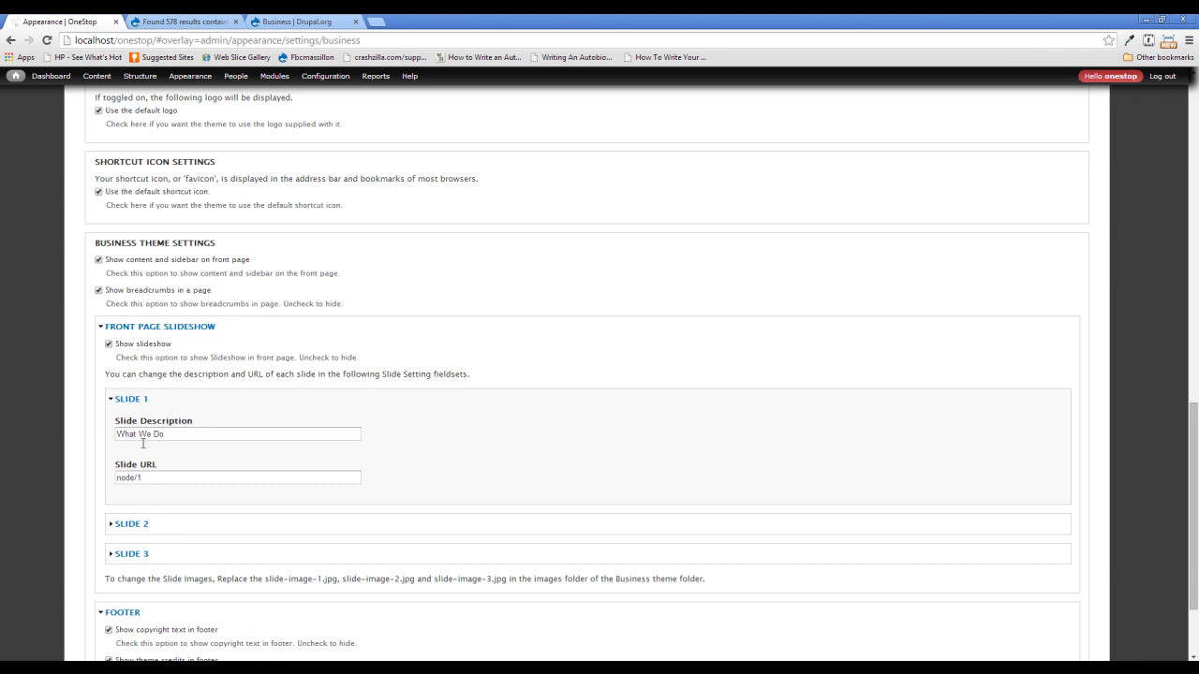
click(147, 347)
scroll(334, 519, down, 3)
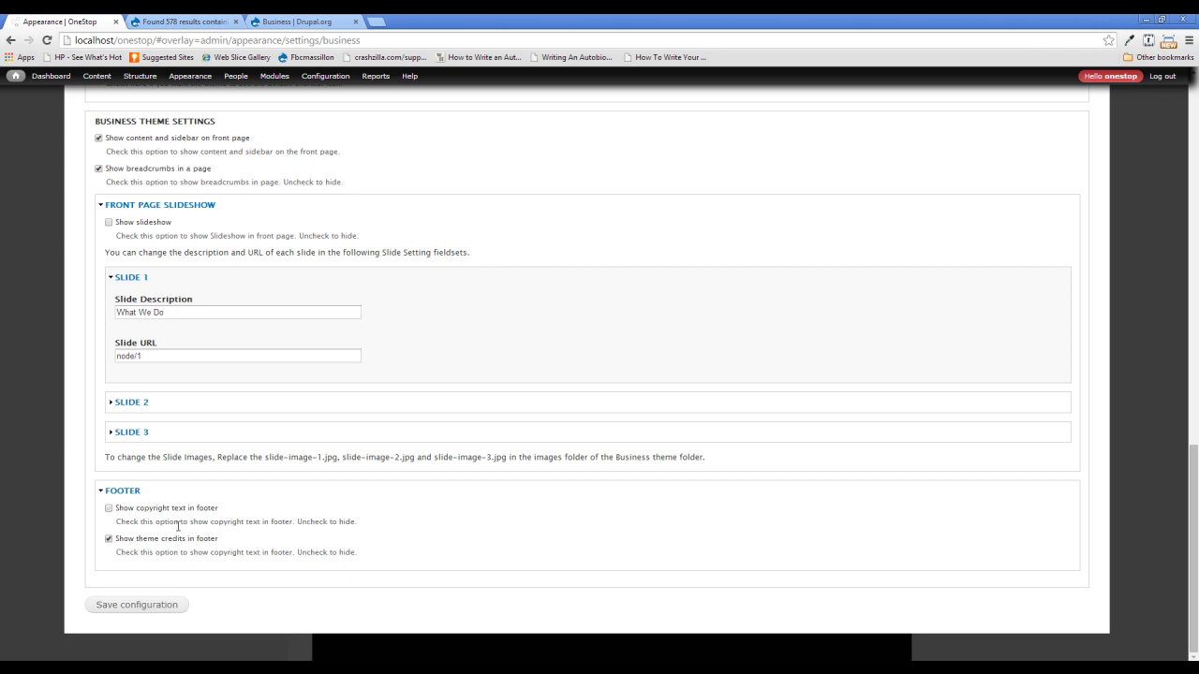
click(190, 541)
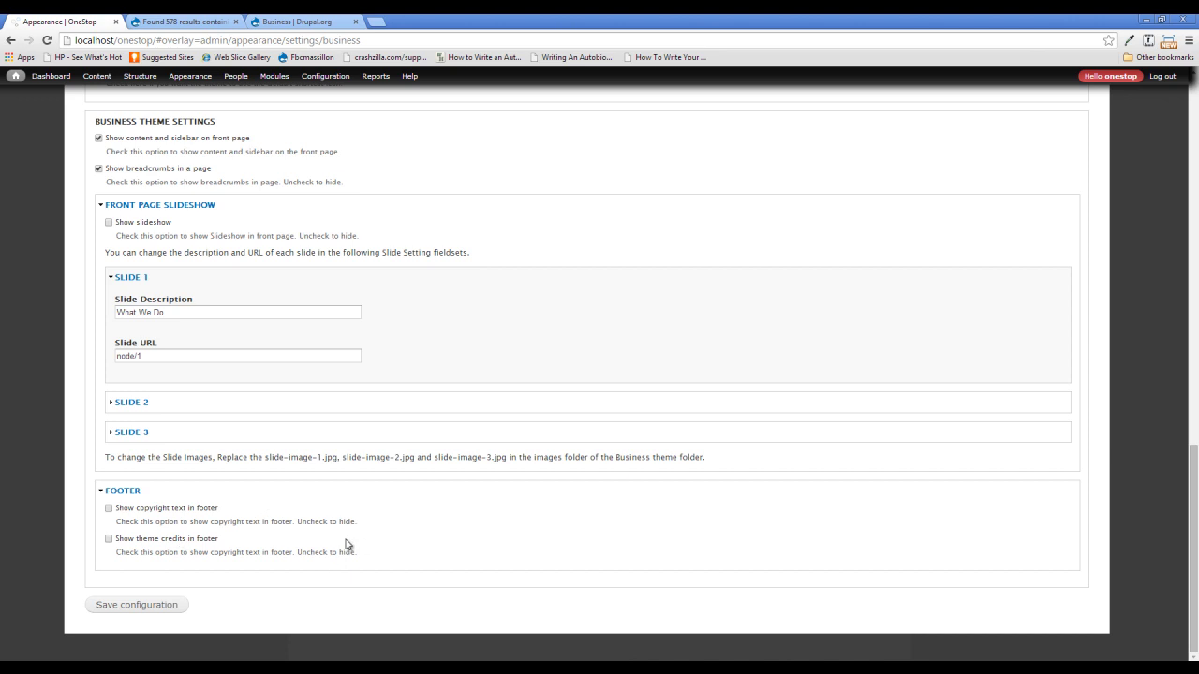
- Review the Business theme's project page on Drupal.org, and return to the site's theme settings
click(306, 23)
scroll(501, 590, up, 5)
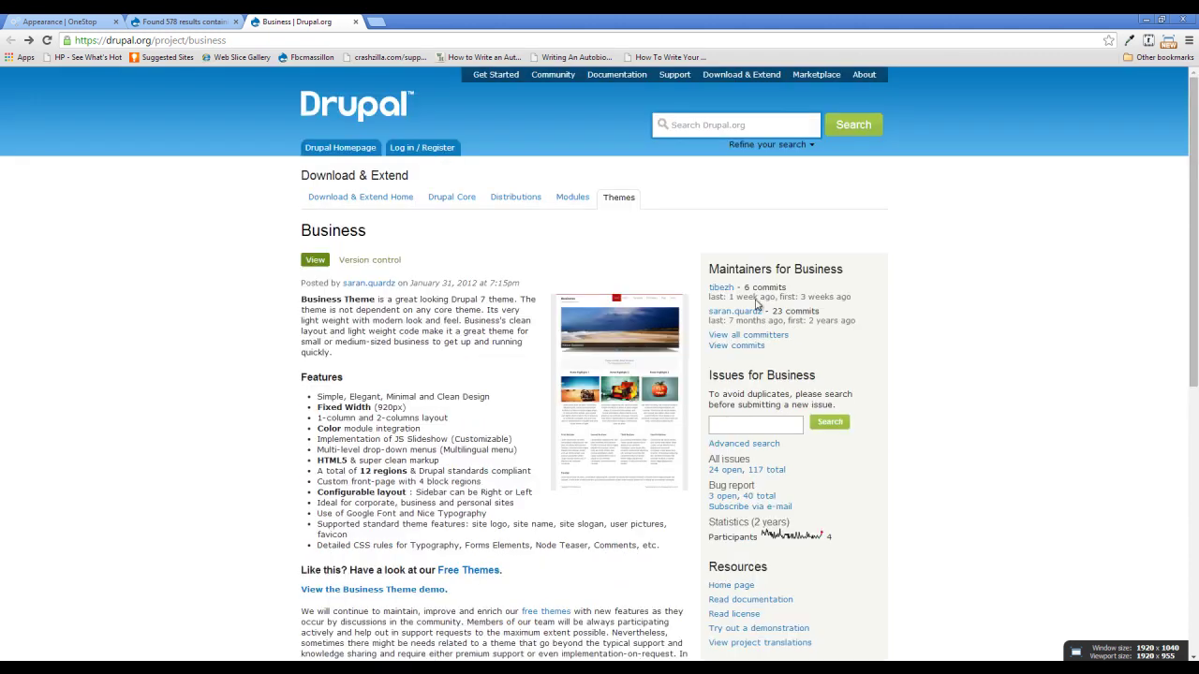
click(156, 23)
click(45, 22)
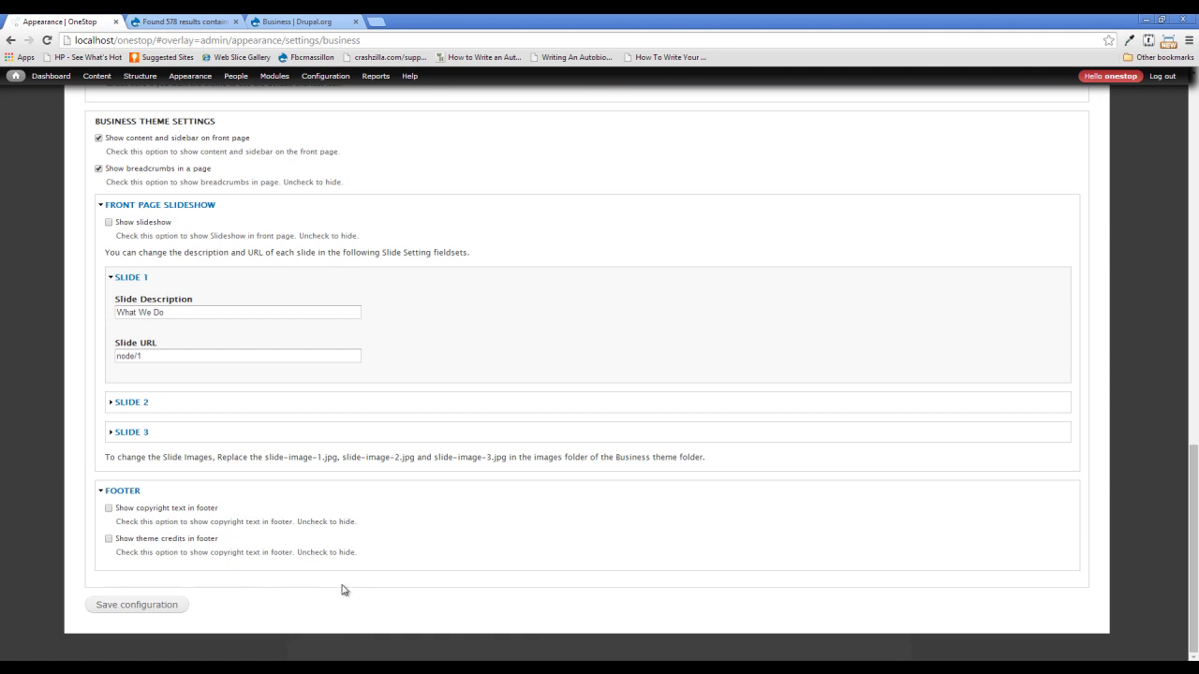
- Save the Business theme configuration, close the Appearance overlay and examine the recolored home page down to the newsletter signup
click(153, 607)
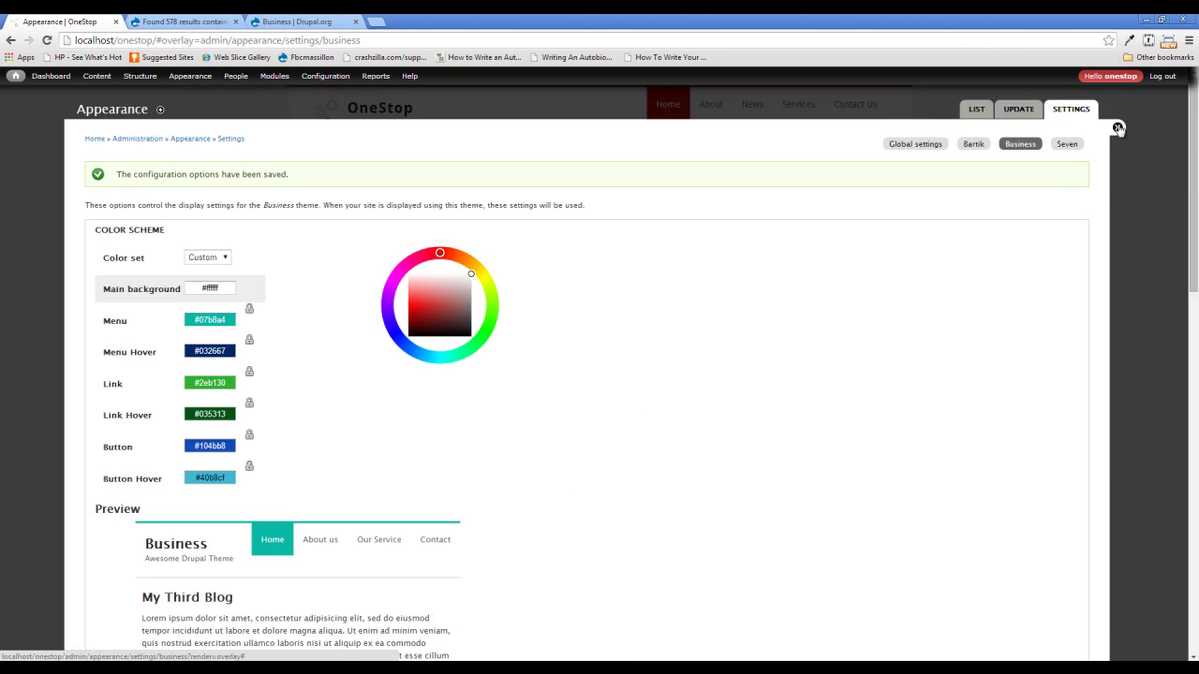
click(1118, 128)
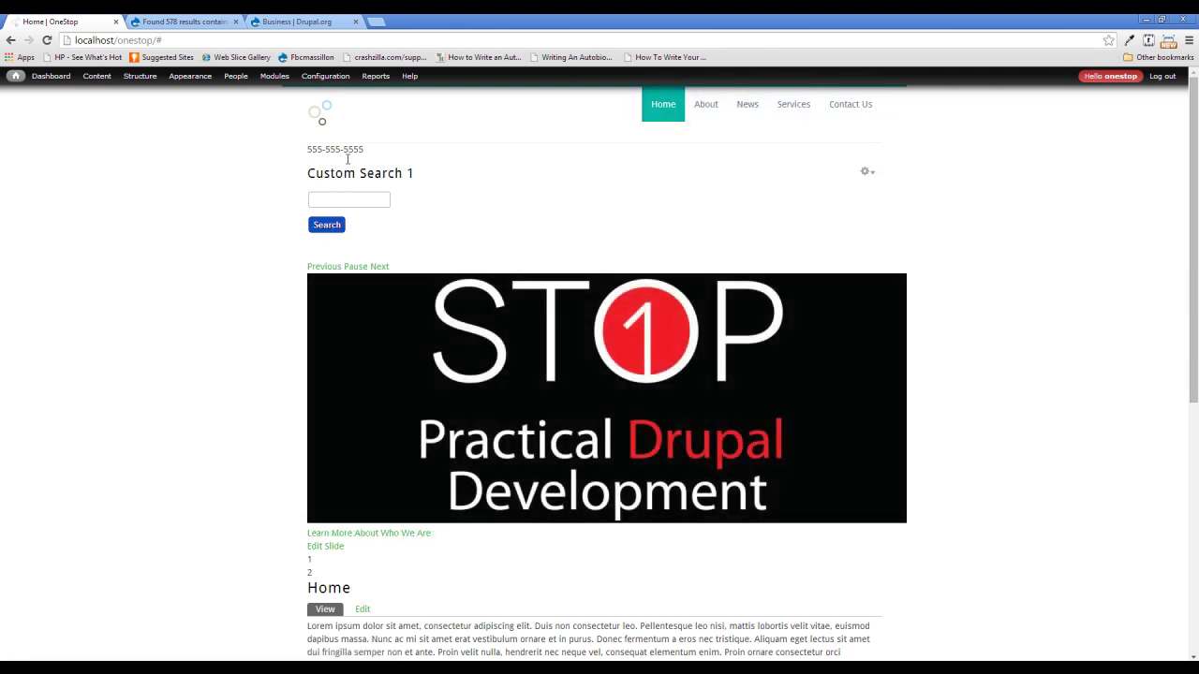
scroll(234, 497, down, 2)
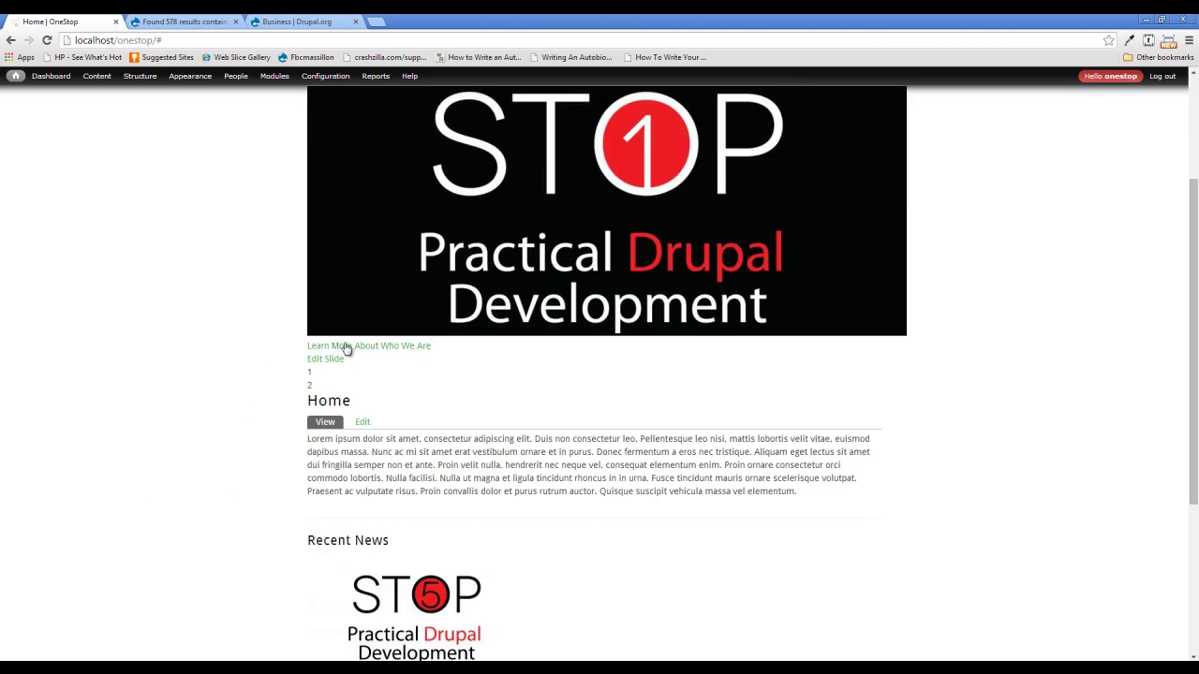
scroll(237, 448, down, 2)
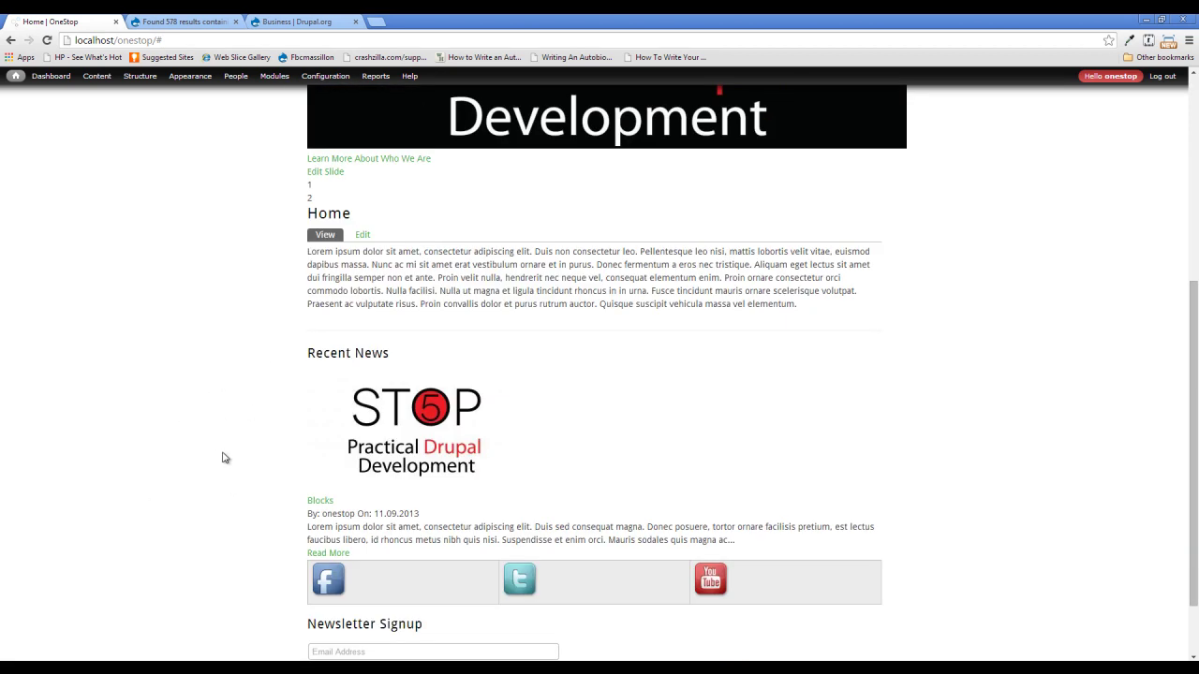
scroll(281, 444, down, 1)
scroll(161, 443, up, 5)
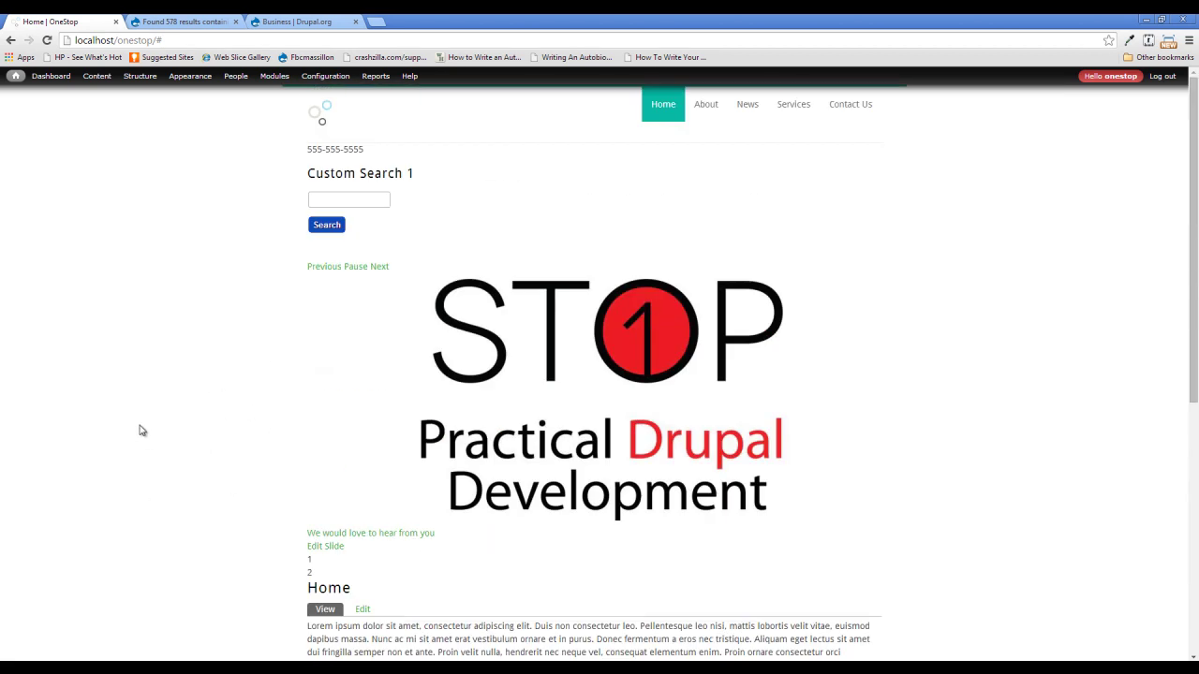
- Disable the core Color module on the Modules page and save the module configuration
click(277, 80)
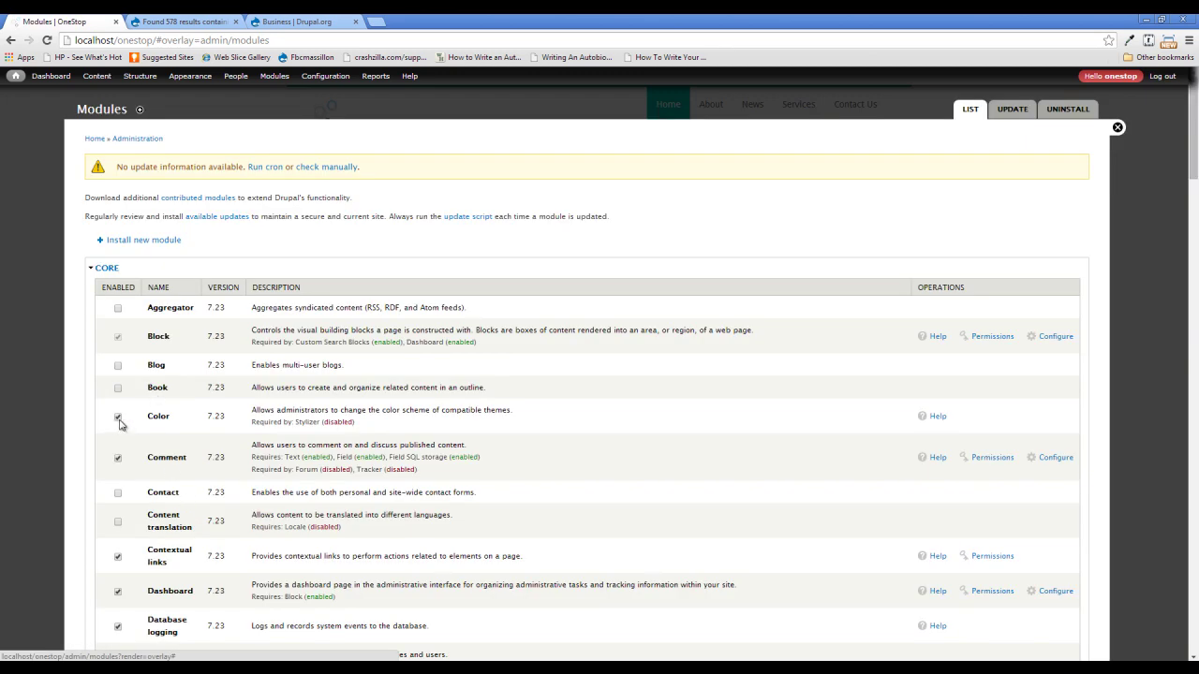
scroll(195, 570, down, 20)
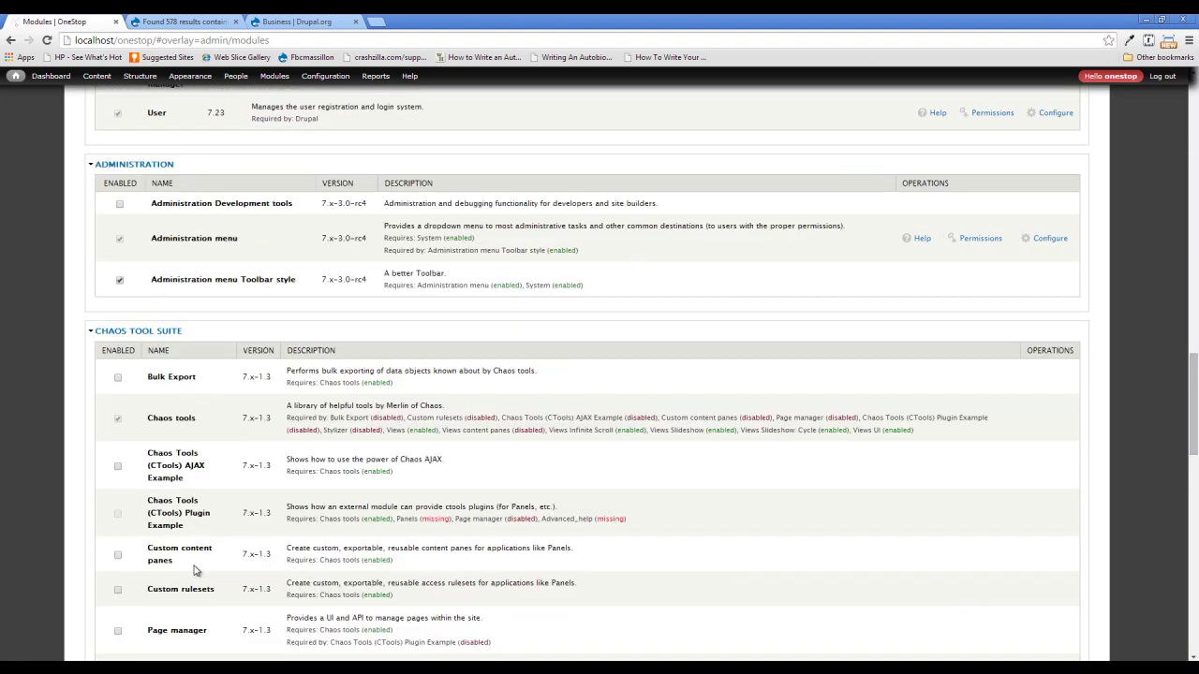
scroll(195, 570, down, 20)
click(126, 604)
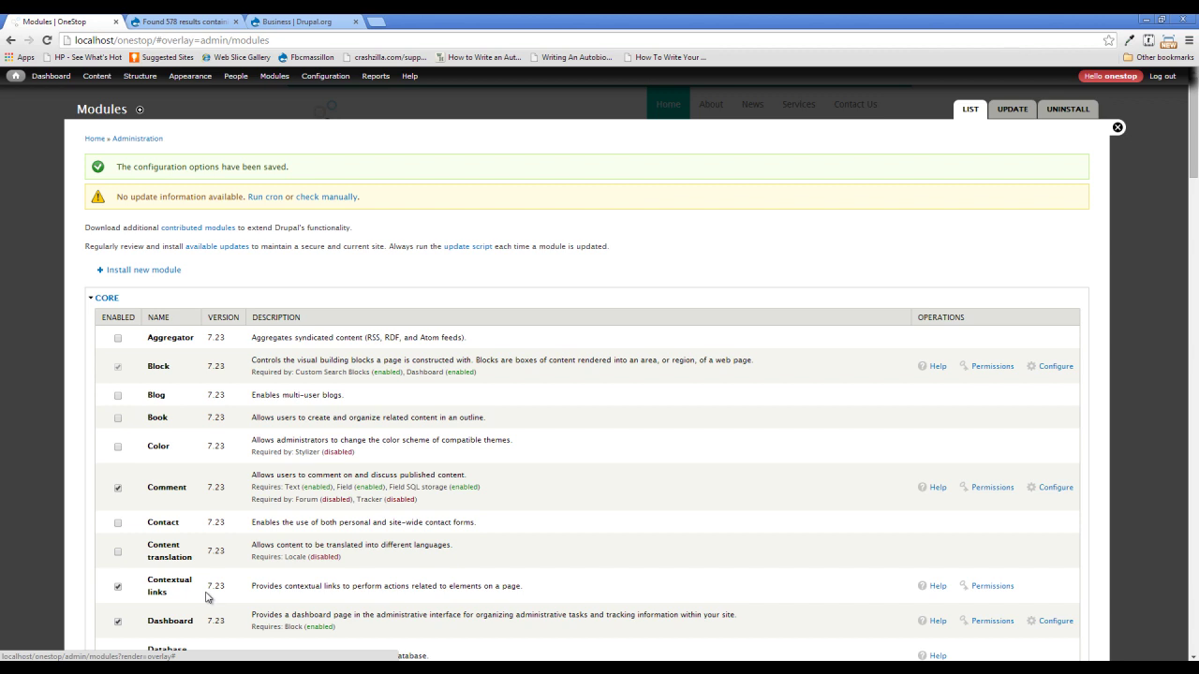
- Close the Modules overlay and examine the whole home page's colors, slideshow and footer with the Color module disabled
click(1117, 128)
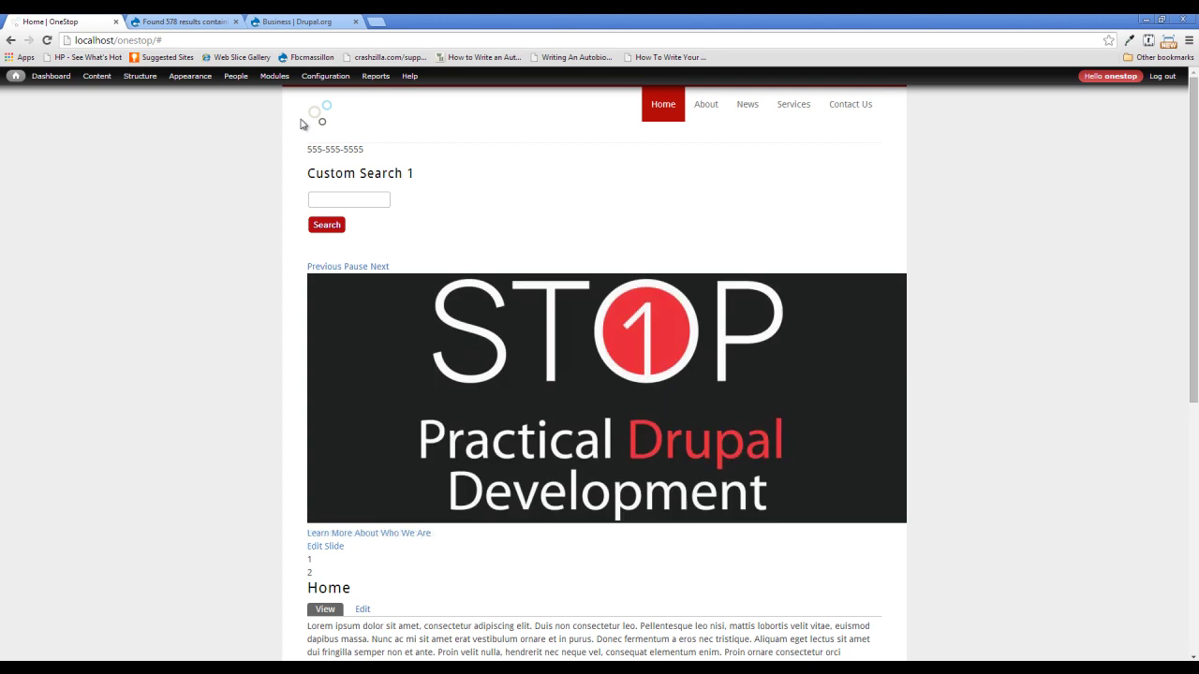
scroll(107, 246, down, 5)
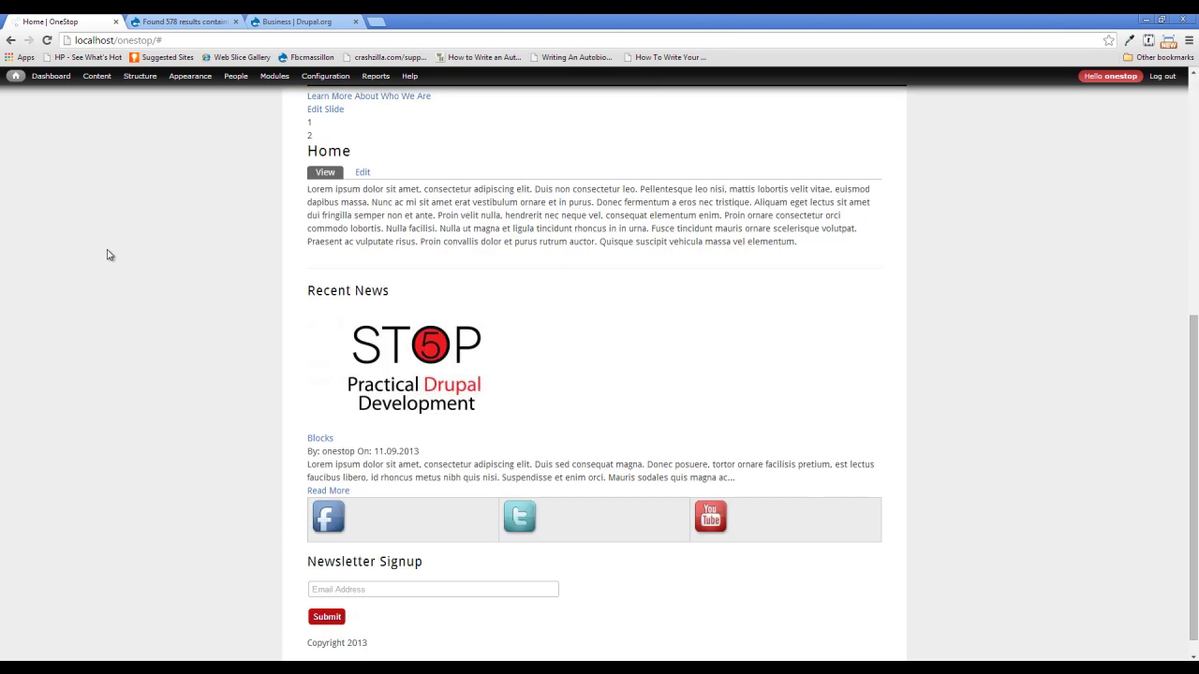
scroll(147, 244, up, 5)
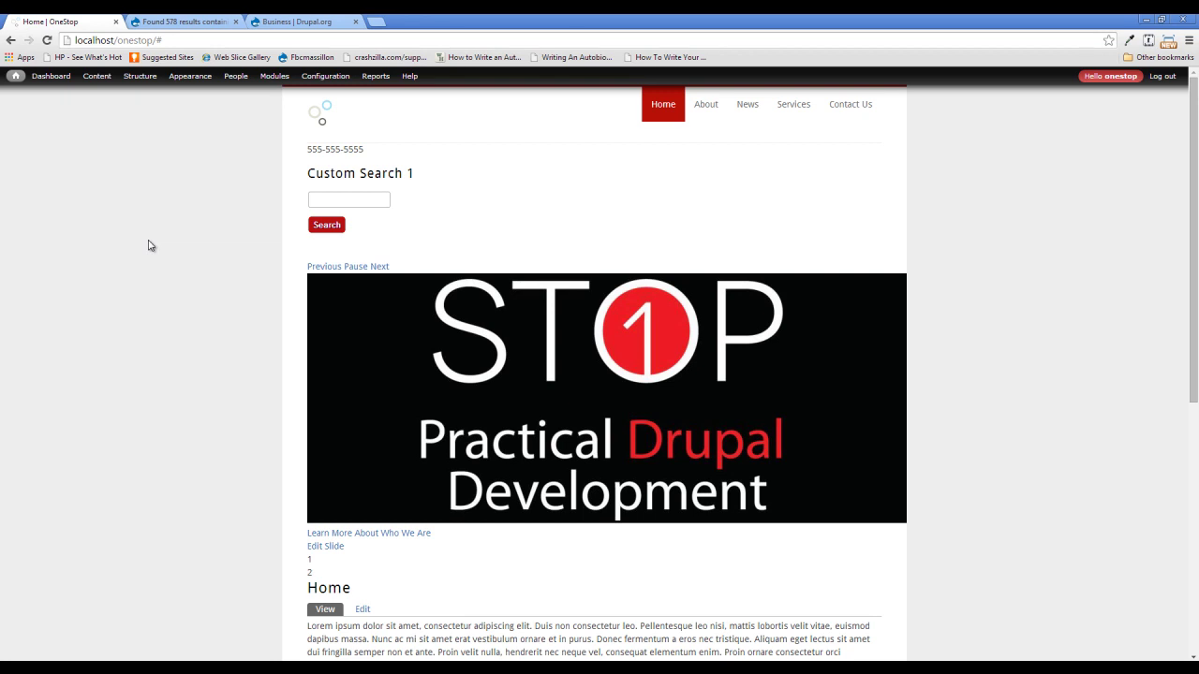
scroll(148, 245, down, 2)
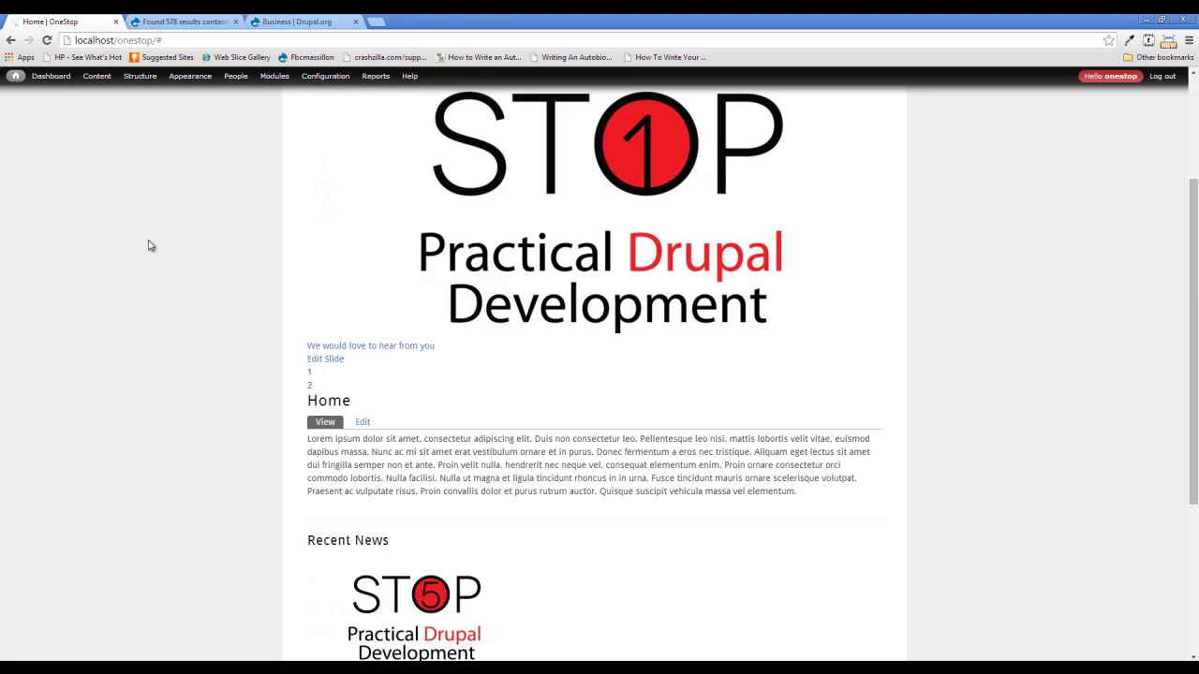
scroll(148, 245, down, 3)
scroll(148, 246, up, 5)
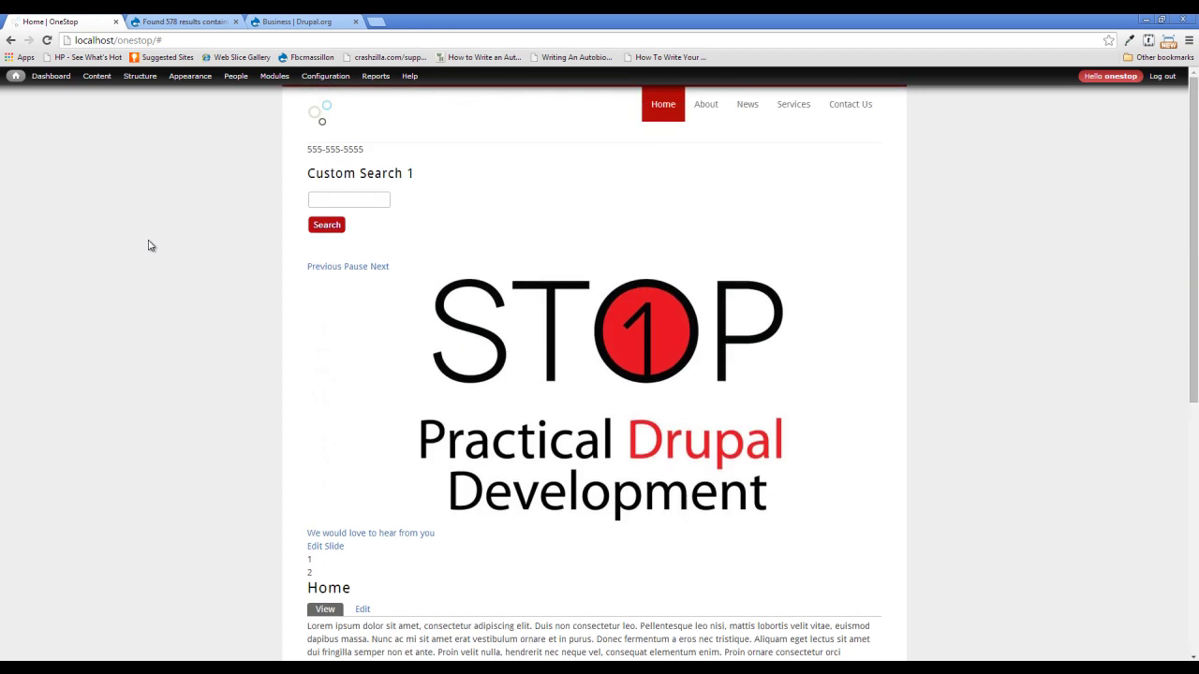